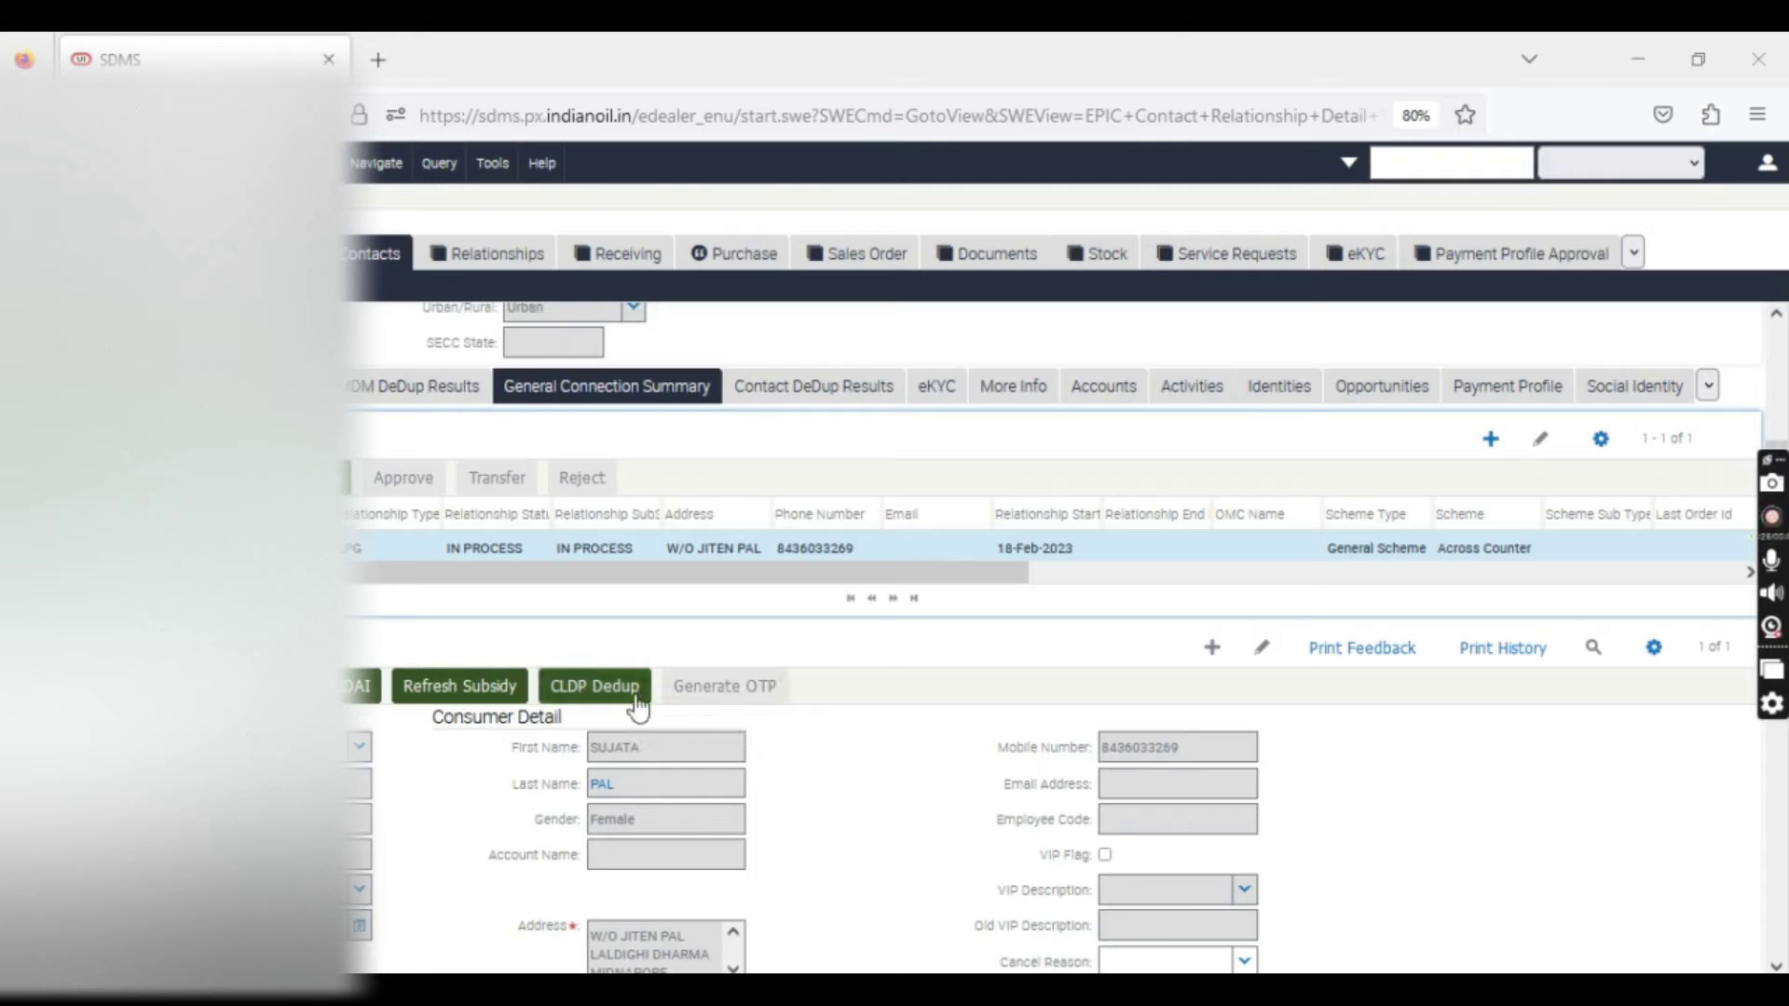
# - Open the consumer's in-process LPG relationship and run CLDP Dedup on it
pyautogui.click(615, 701)
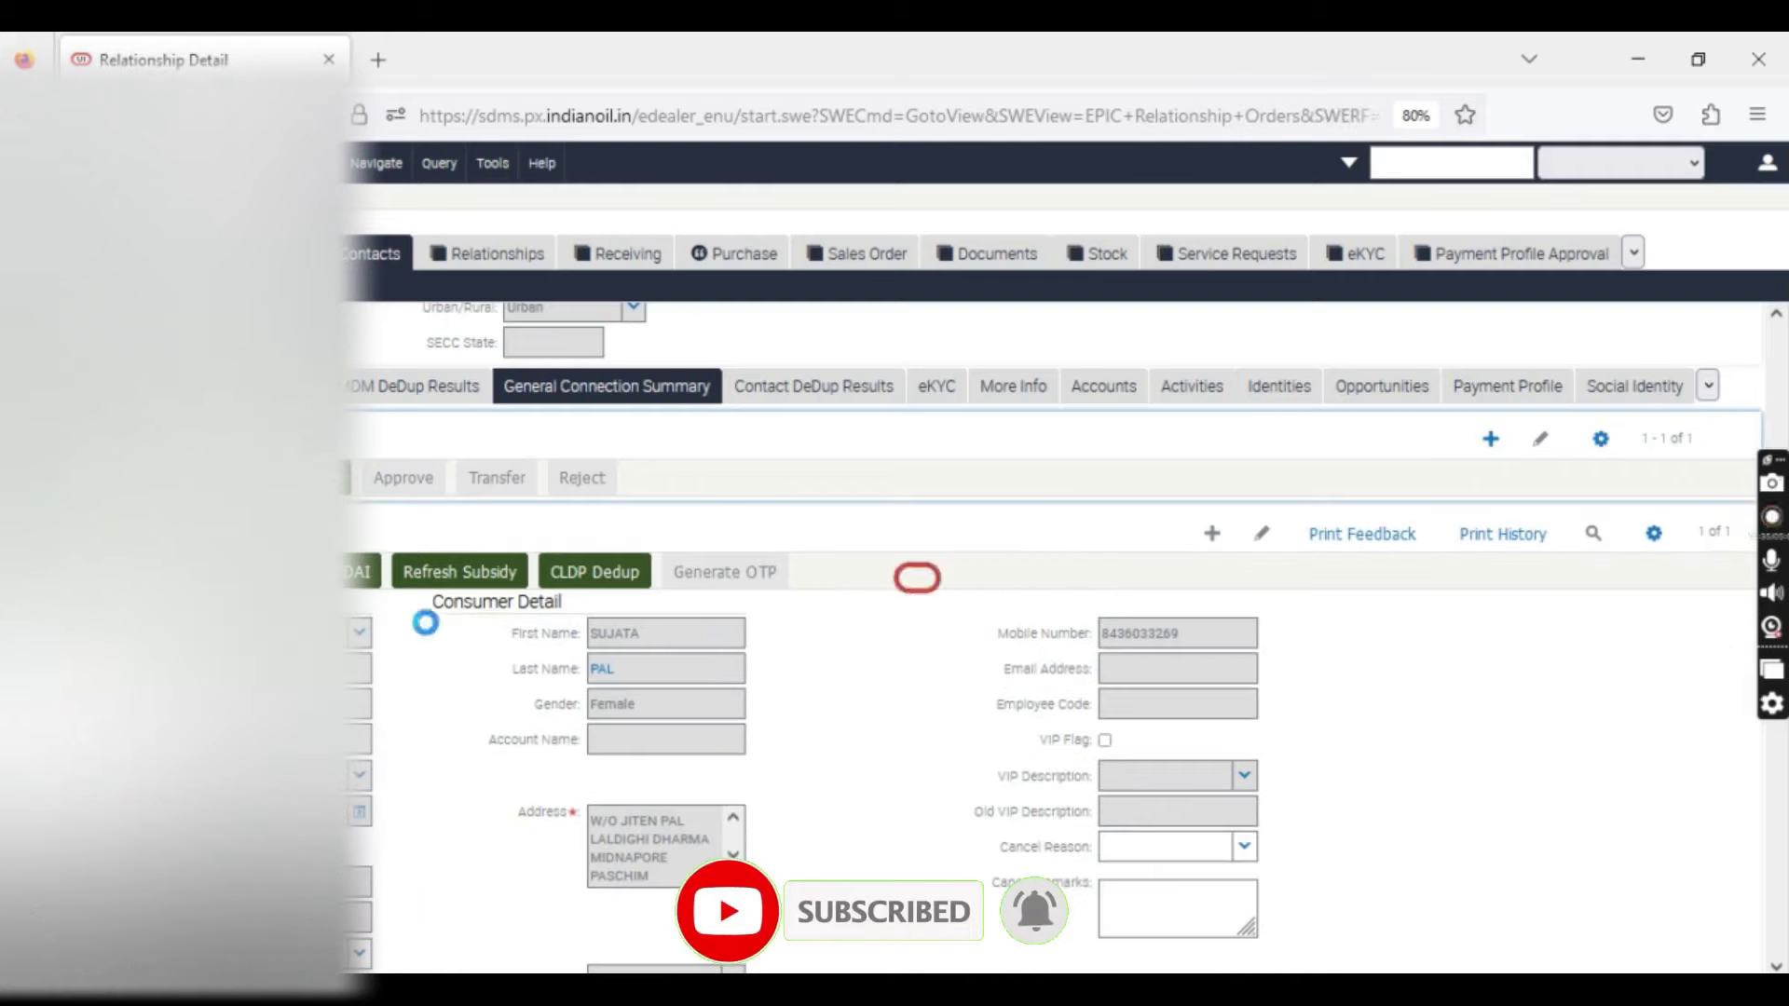
pyautogui.scroll(5, 632, 466)
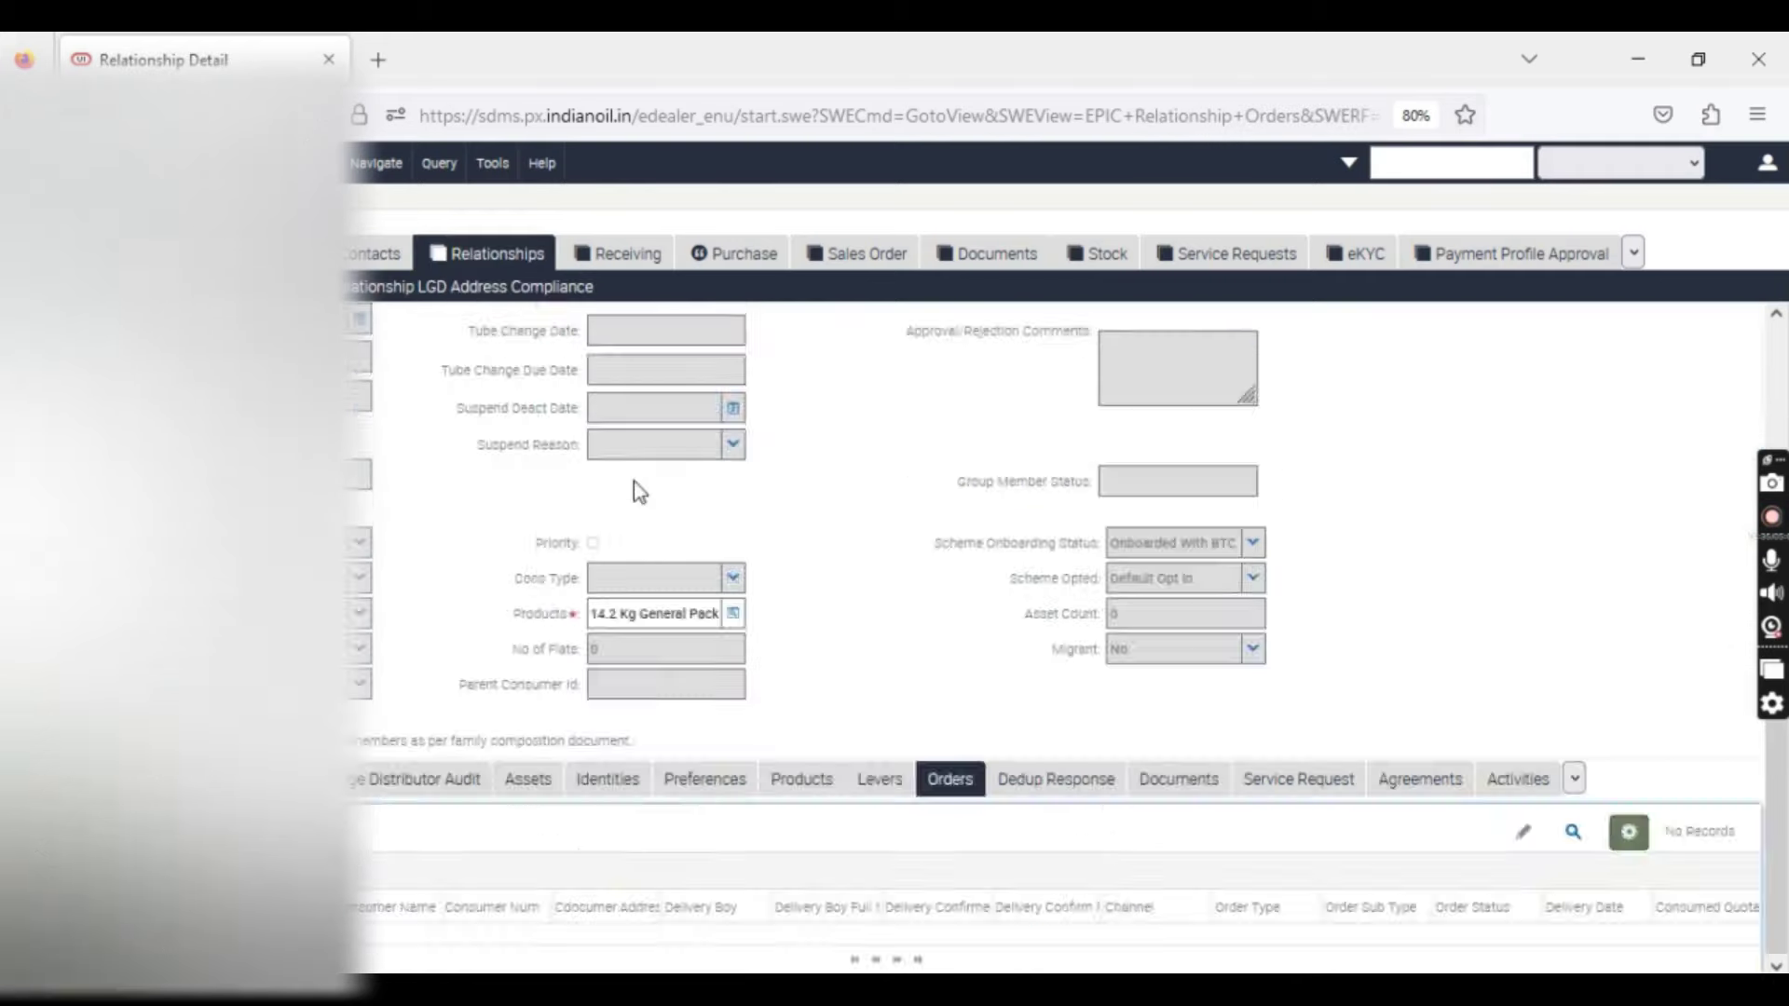
pyautogui.click(618, 379)
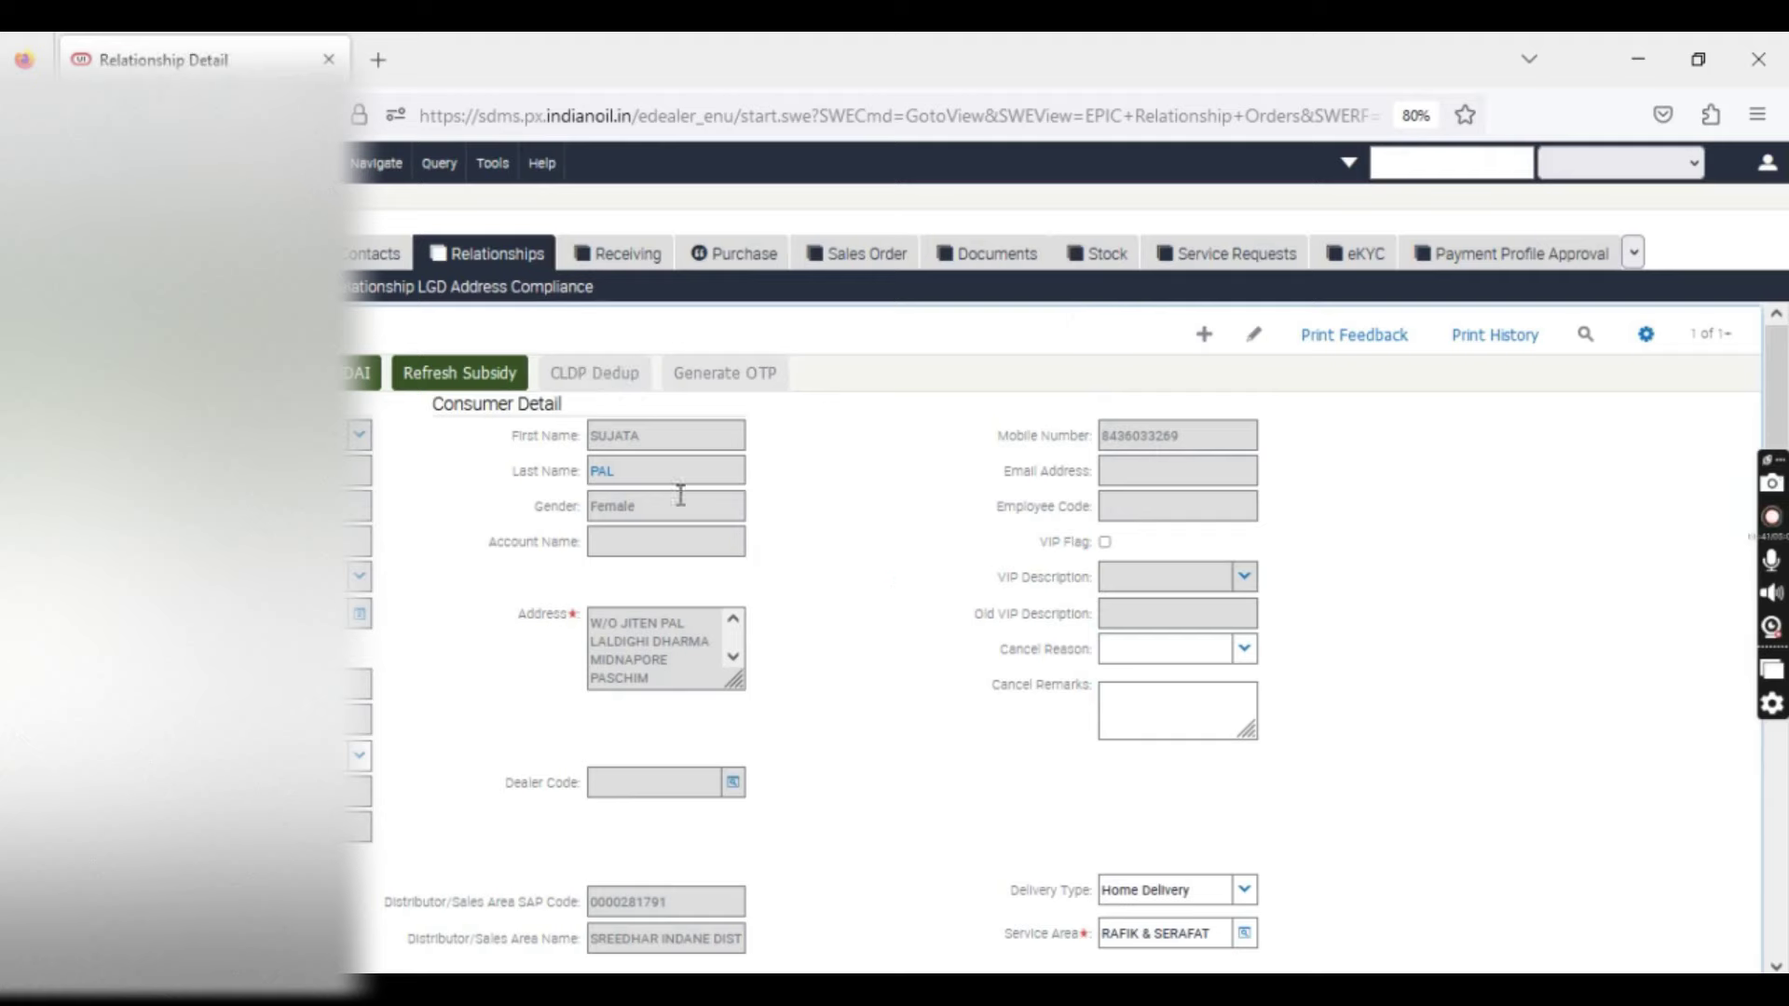
# - Examine the relationship's status fields, especially OMC Status, and view its Dedup Response
pyautogui.scroll(-3, 971, 526)
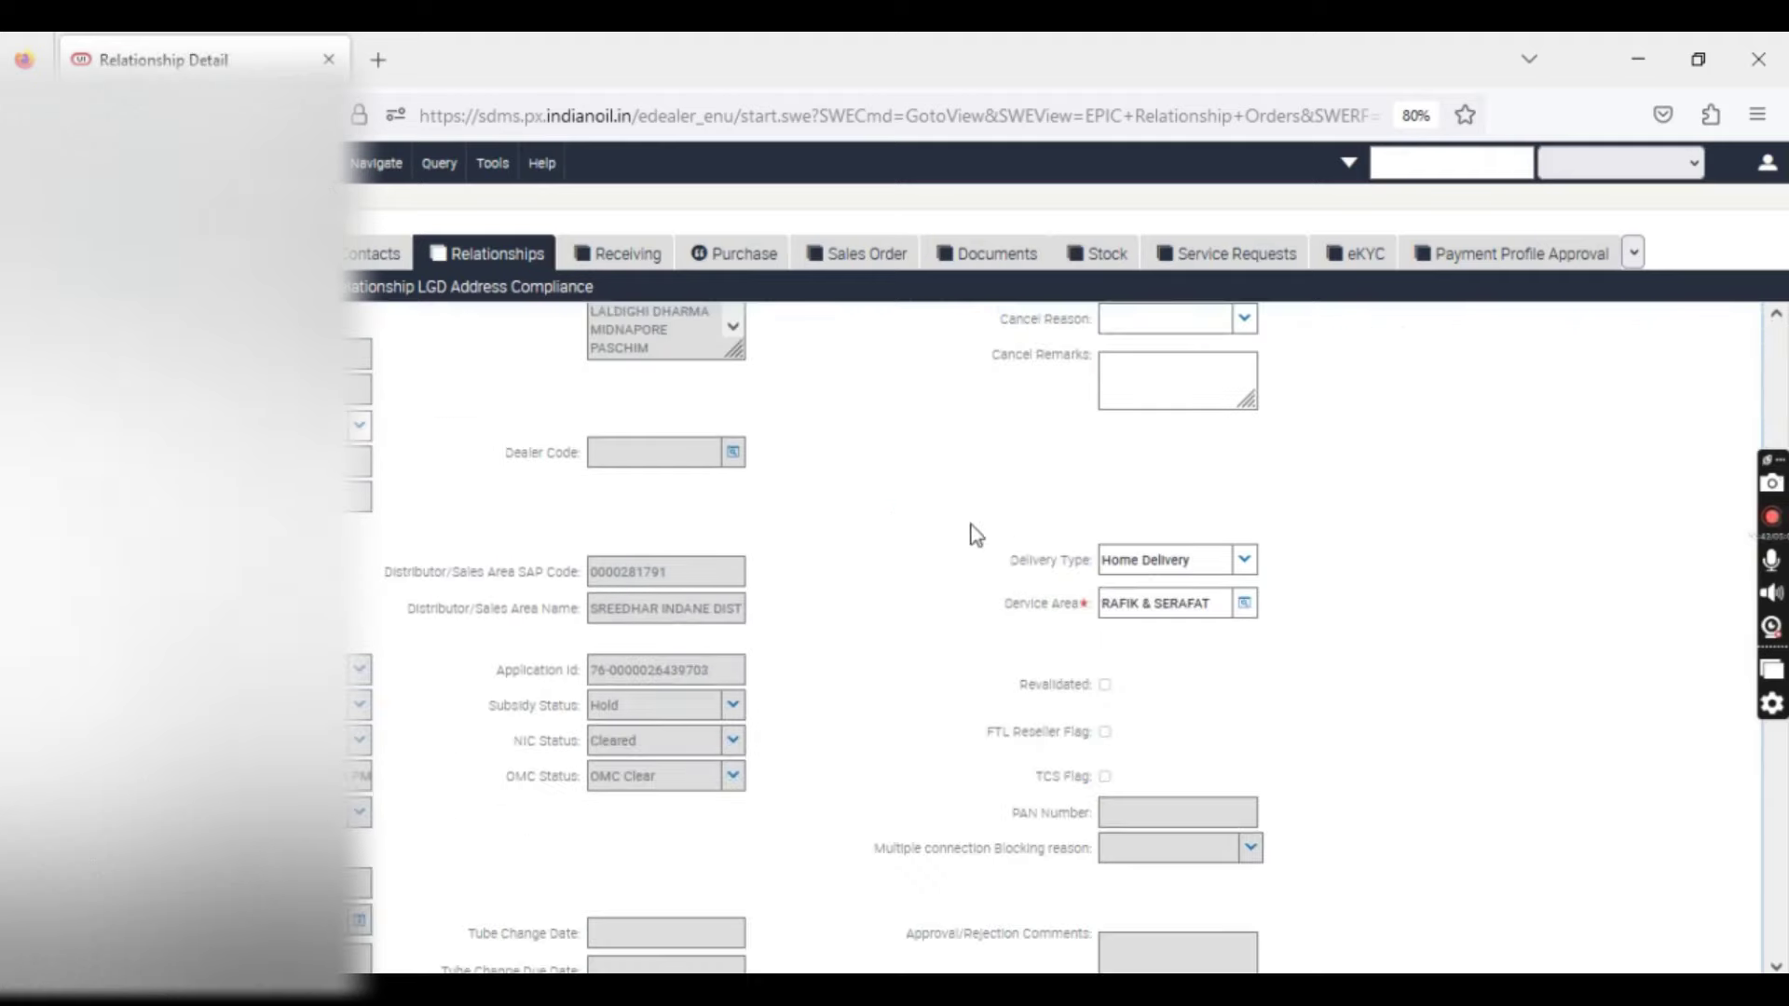
pyautogui.scroll(-1, 782, 610)
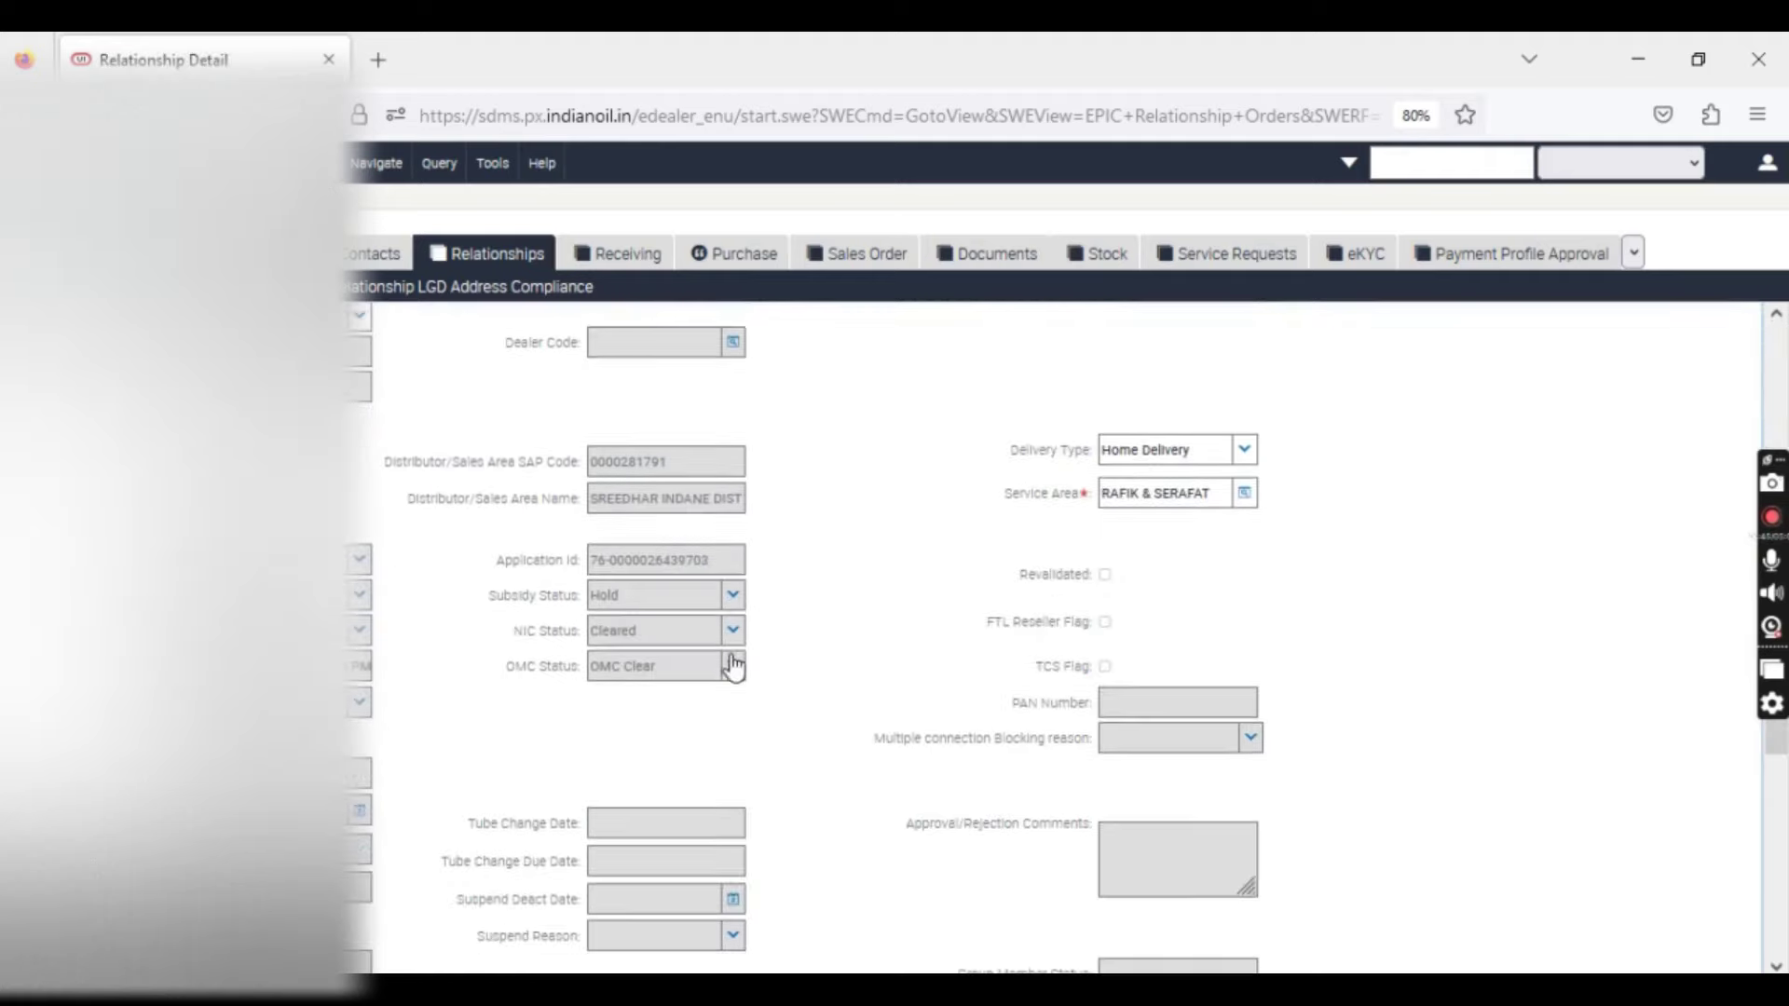
pyautogui.moveTo(593, 676); pyautogui.dragTo(663, 670)
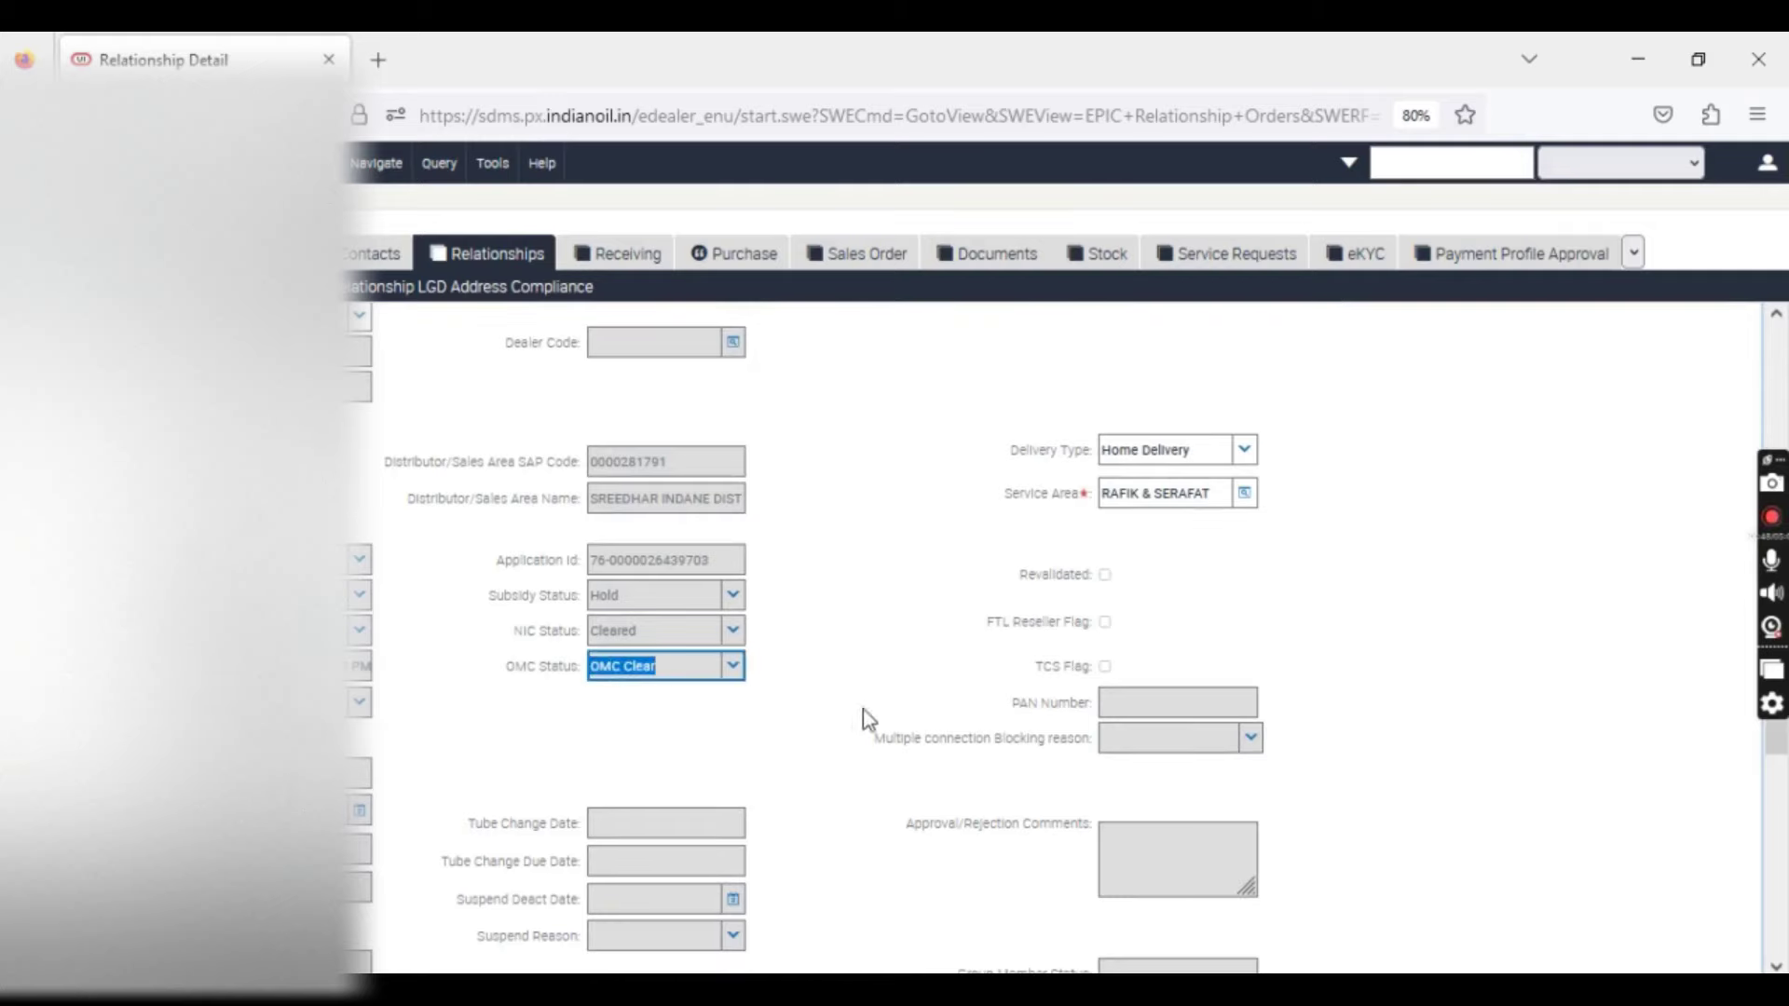
pyautogui.scroll(-3, 895, 713)
pyautogui.scroll(-2, 959, 724)
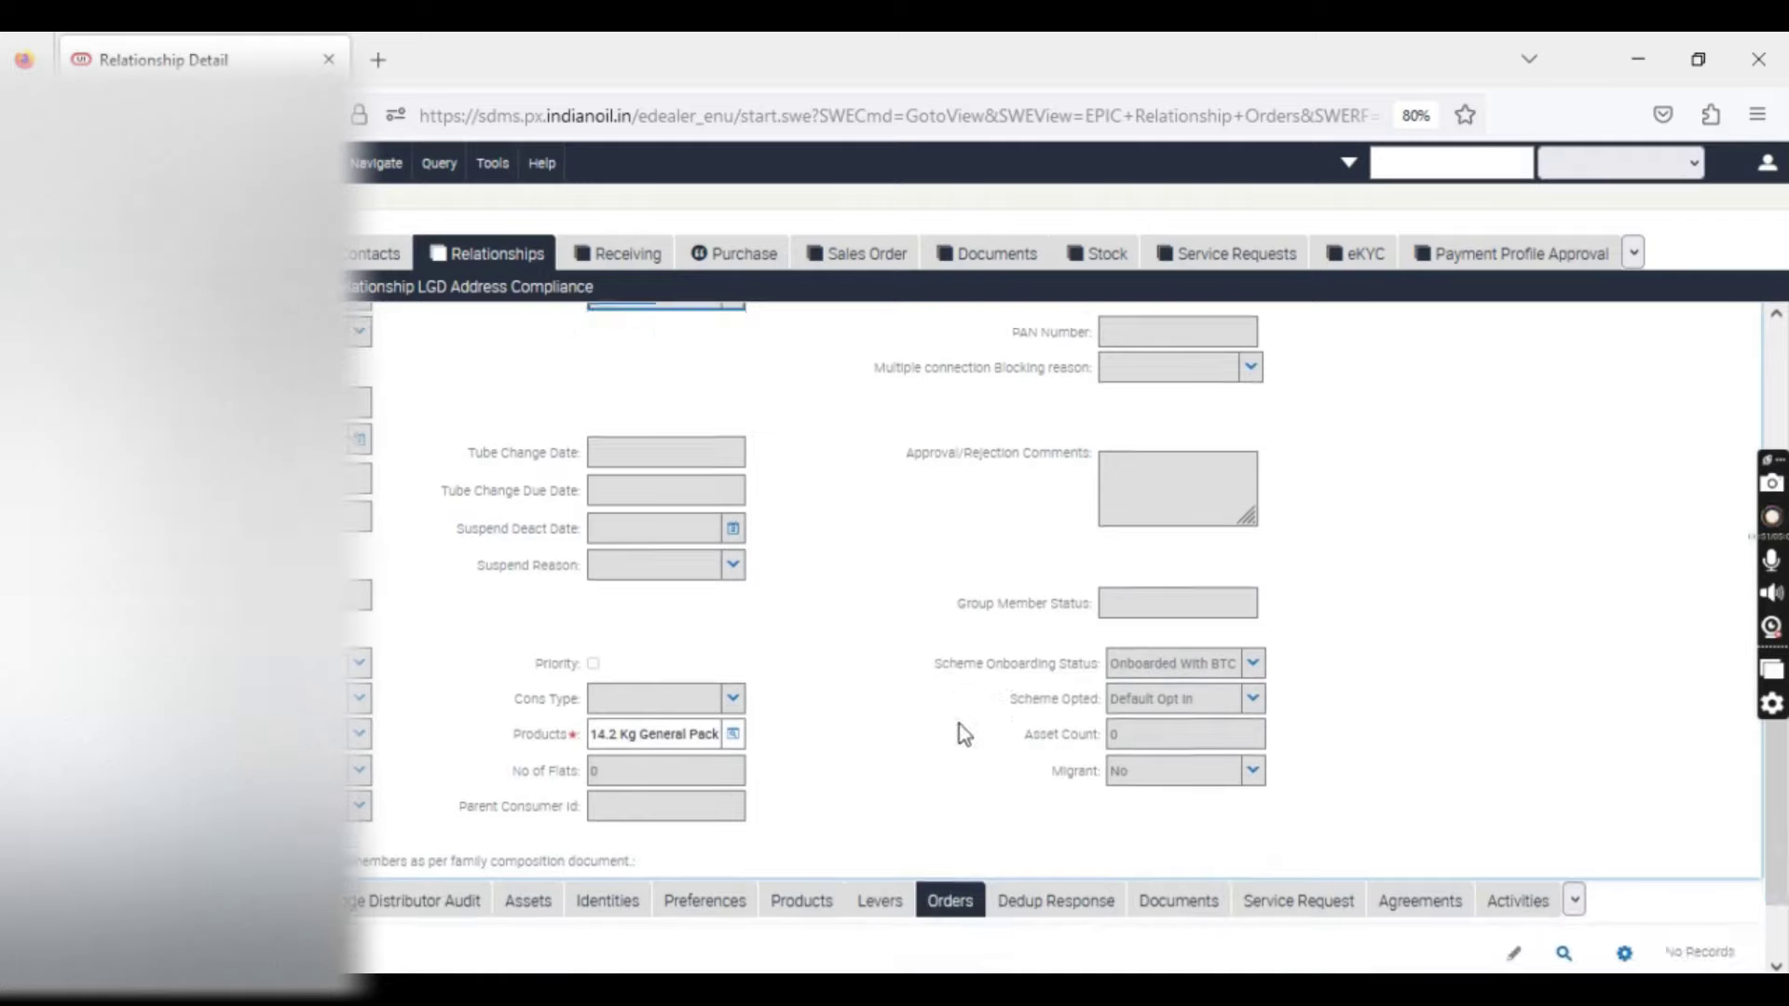
pyautogui.scroll(5, 1020, 688)
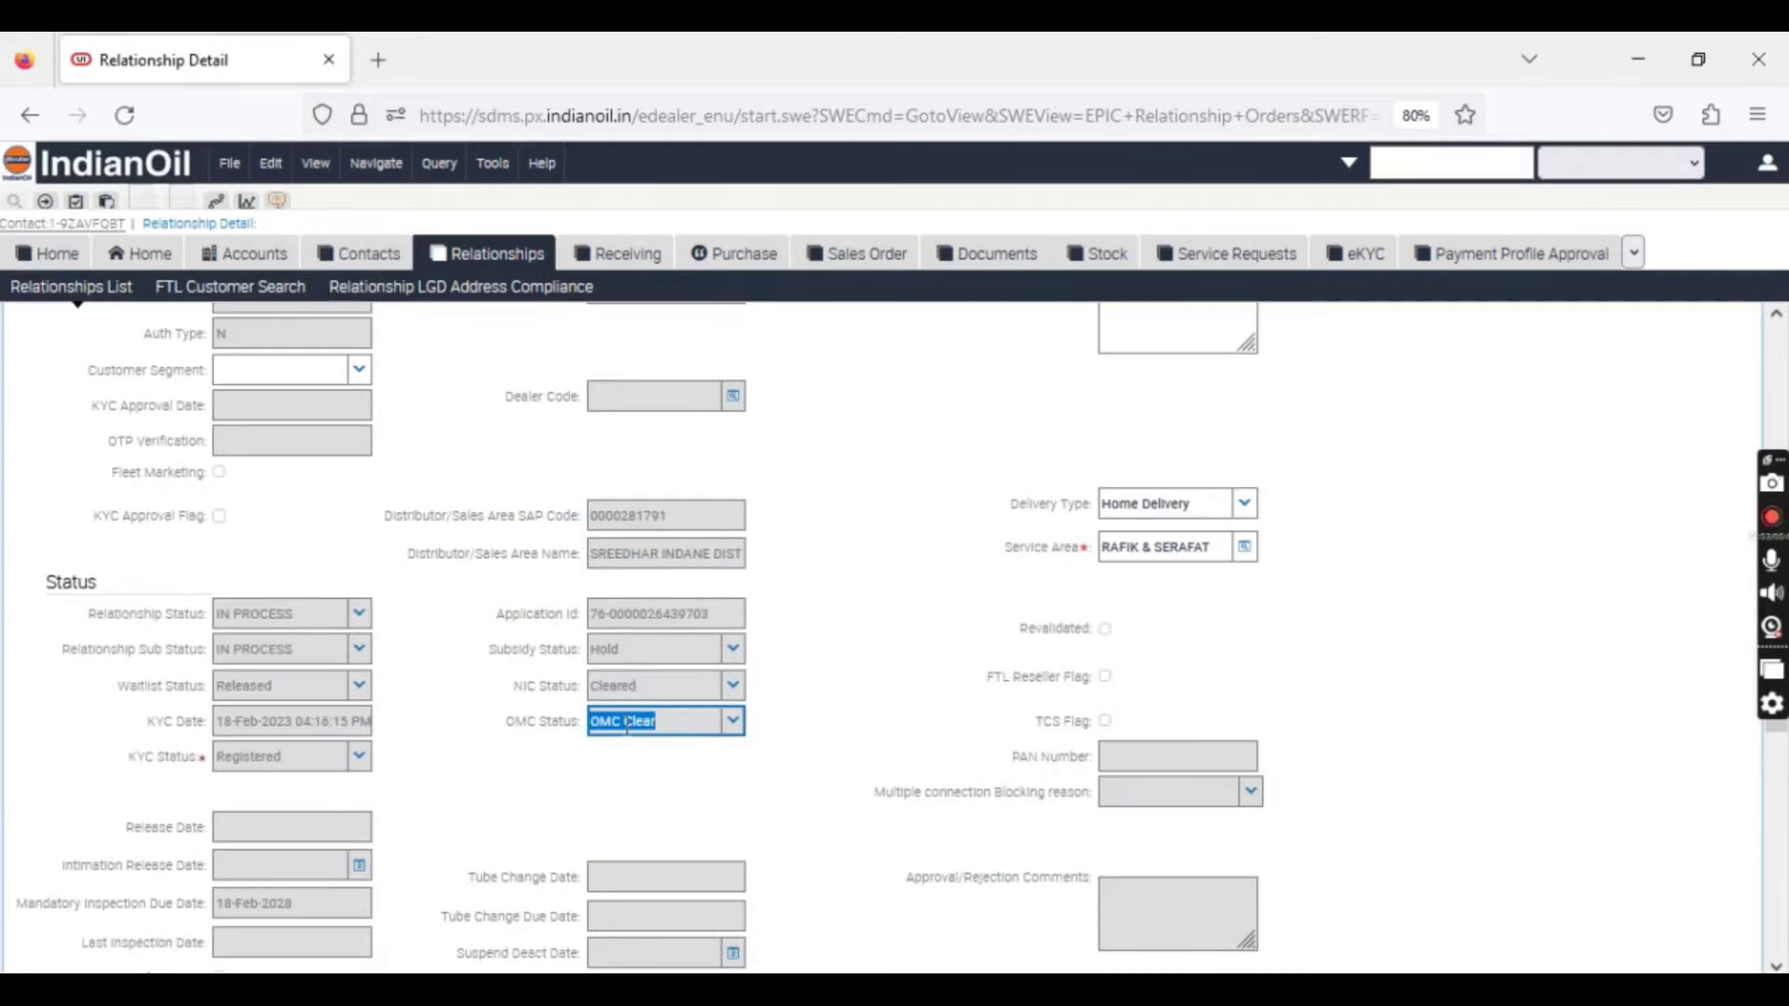
pyautogui.scroll(-5, 1053, 669)
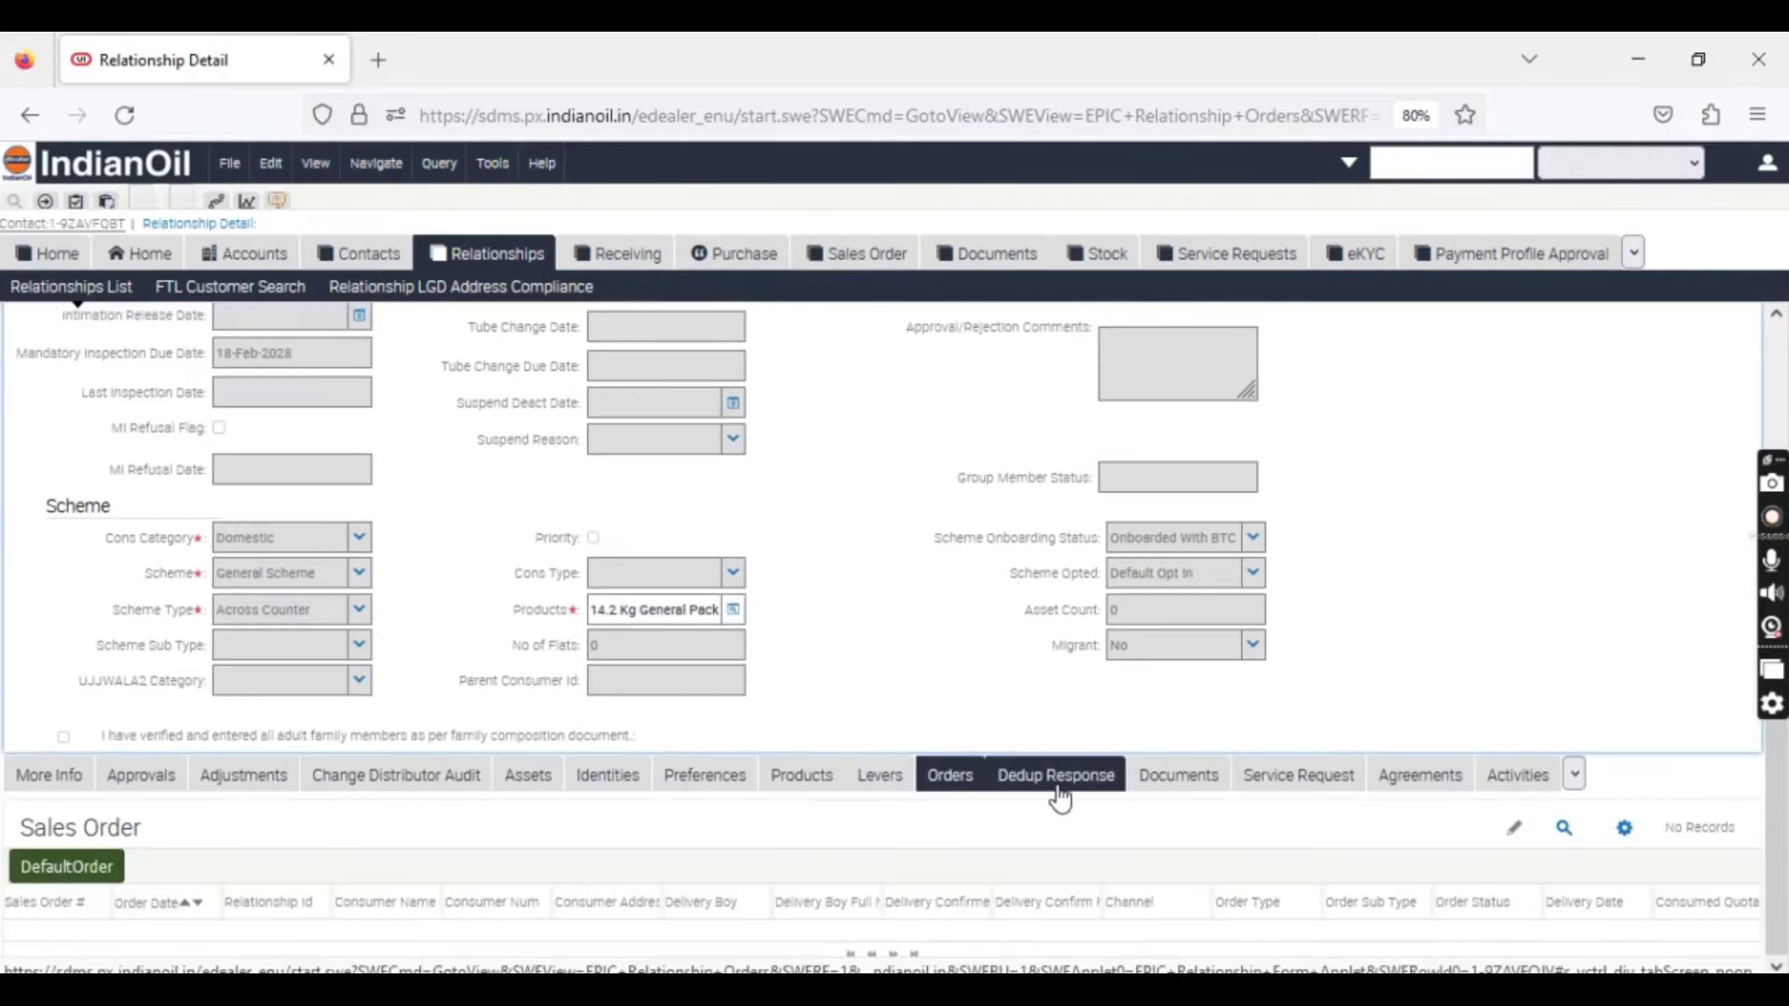
pyautogui.click(1071, 783)
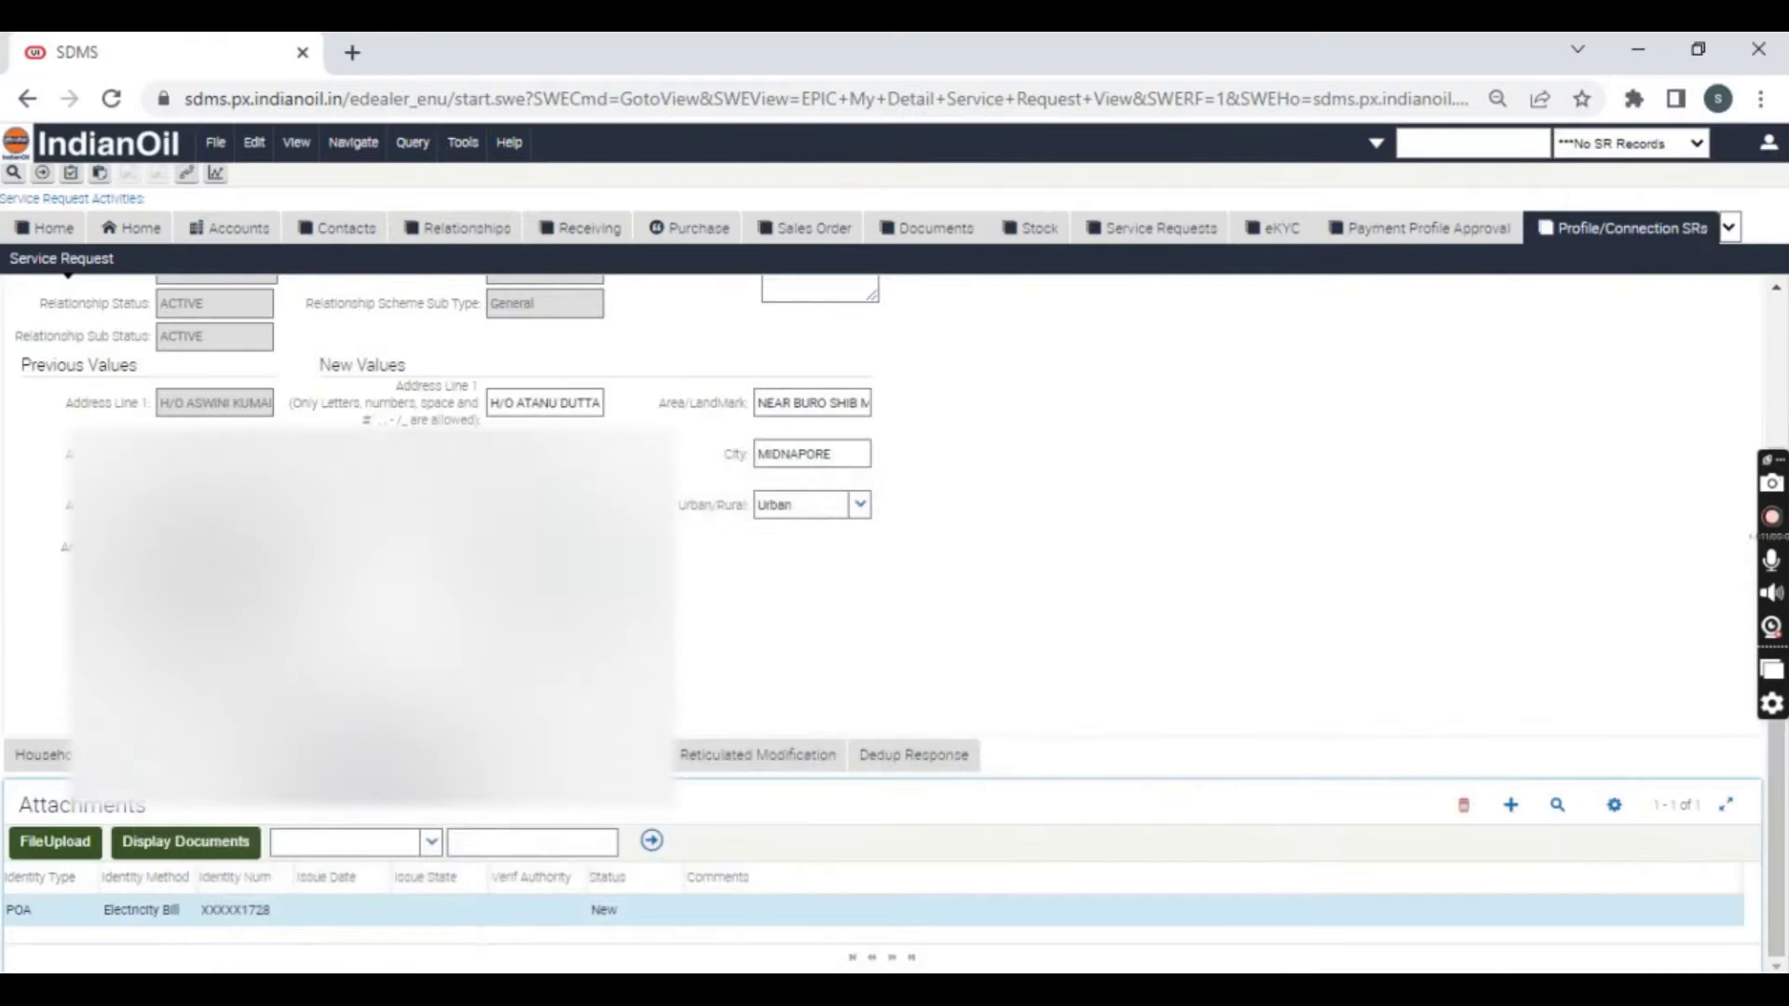
# - Examine the Remarks field of the open address-change service request
pyautogui.scroll(3, 895, 606)
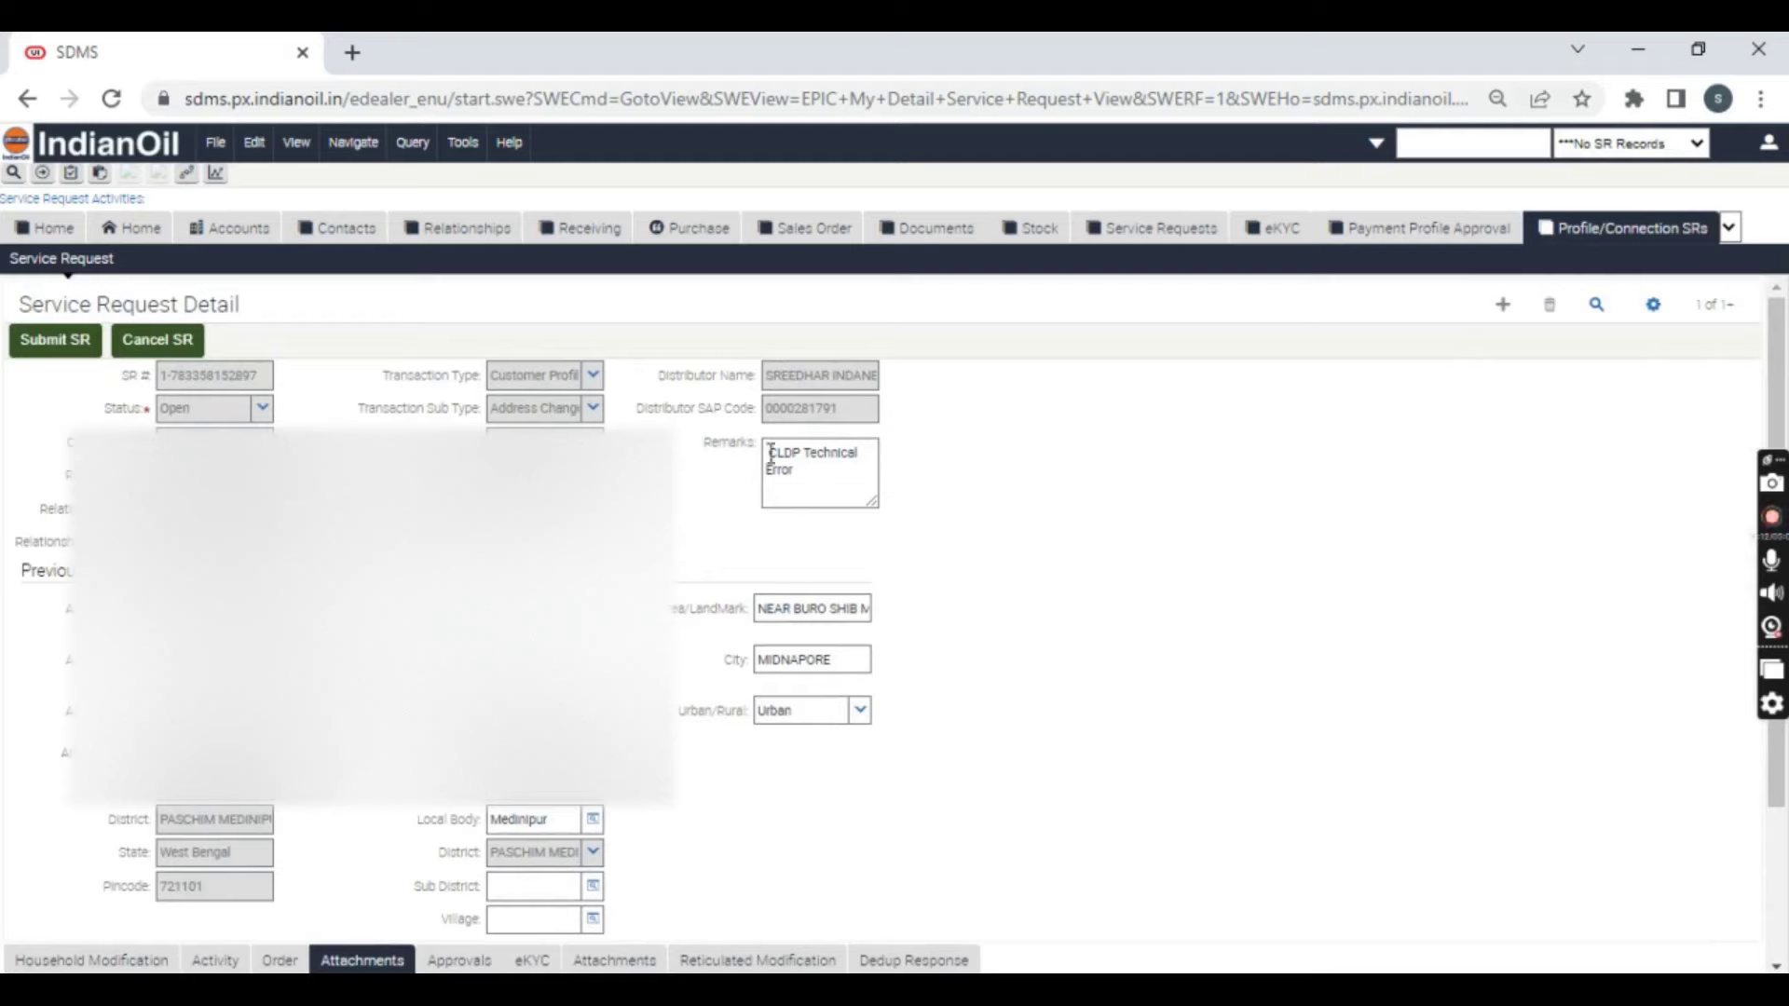
pyautogui.moveTo(770, 457); pyautogui.dragTo(820, 466)
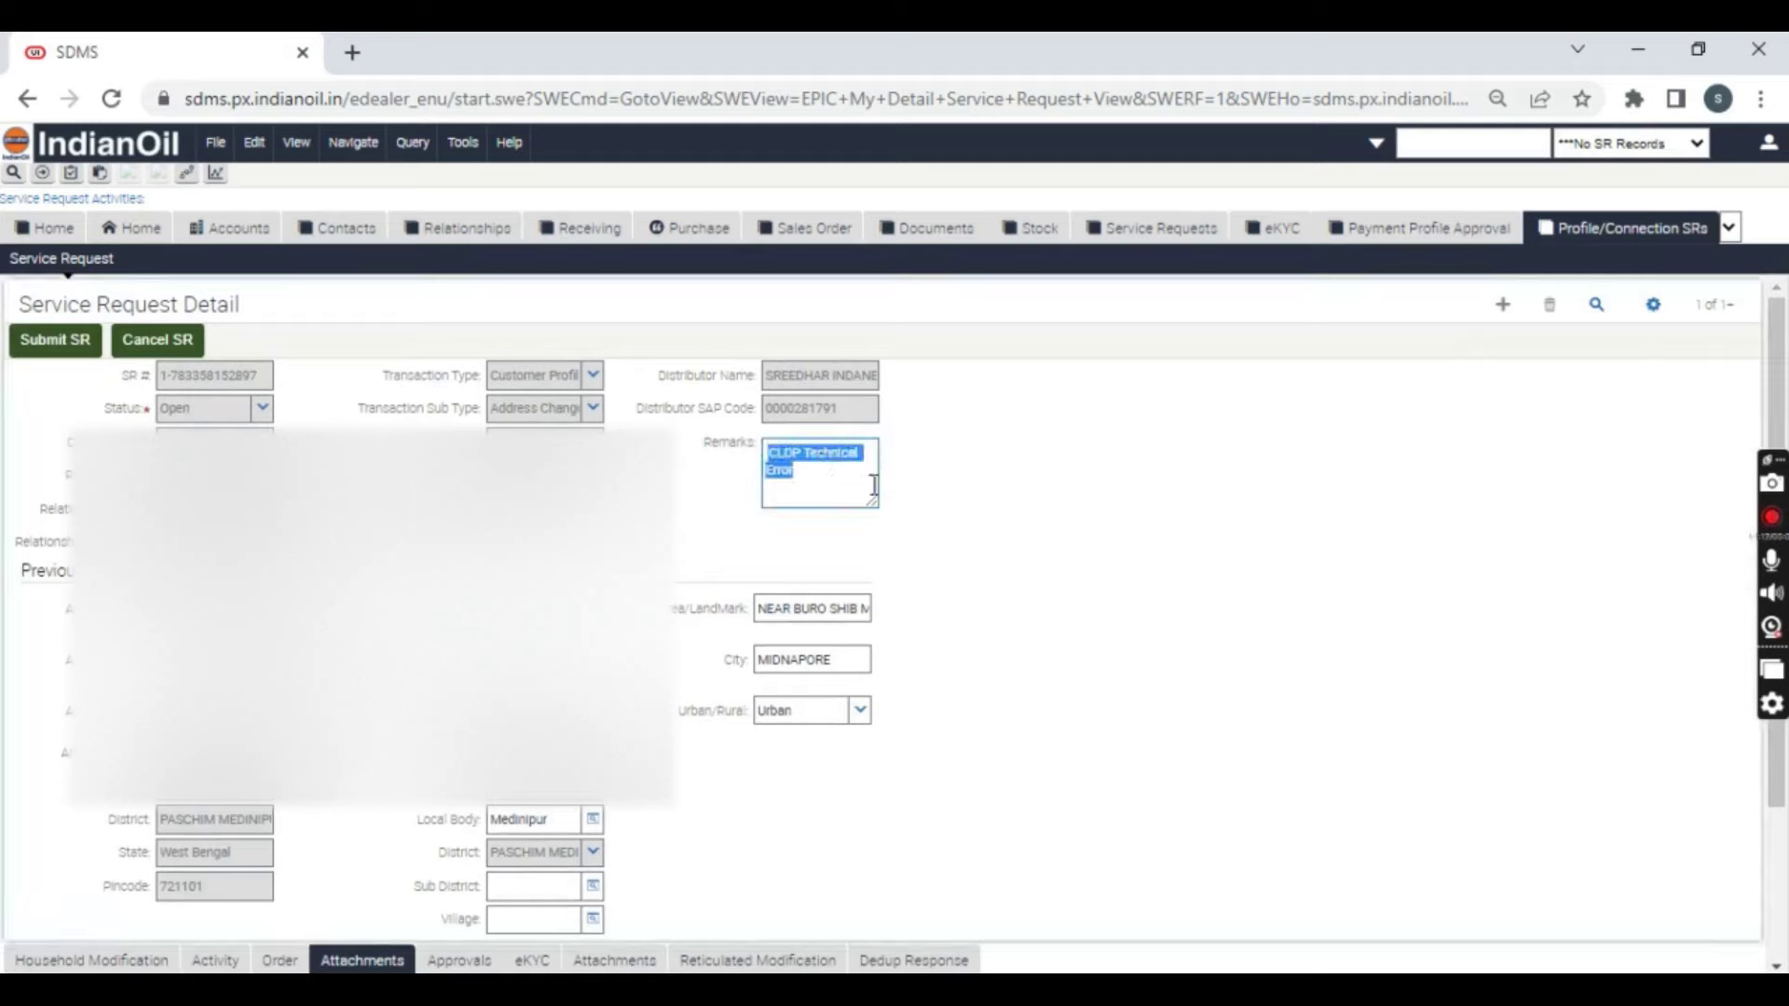
pyautogui.click(846, 491)
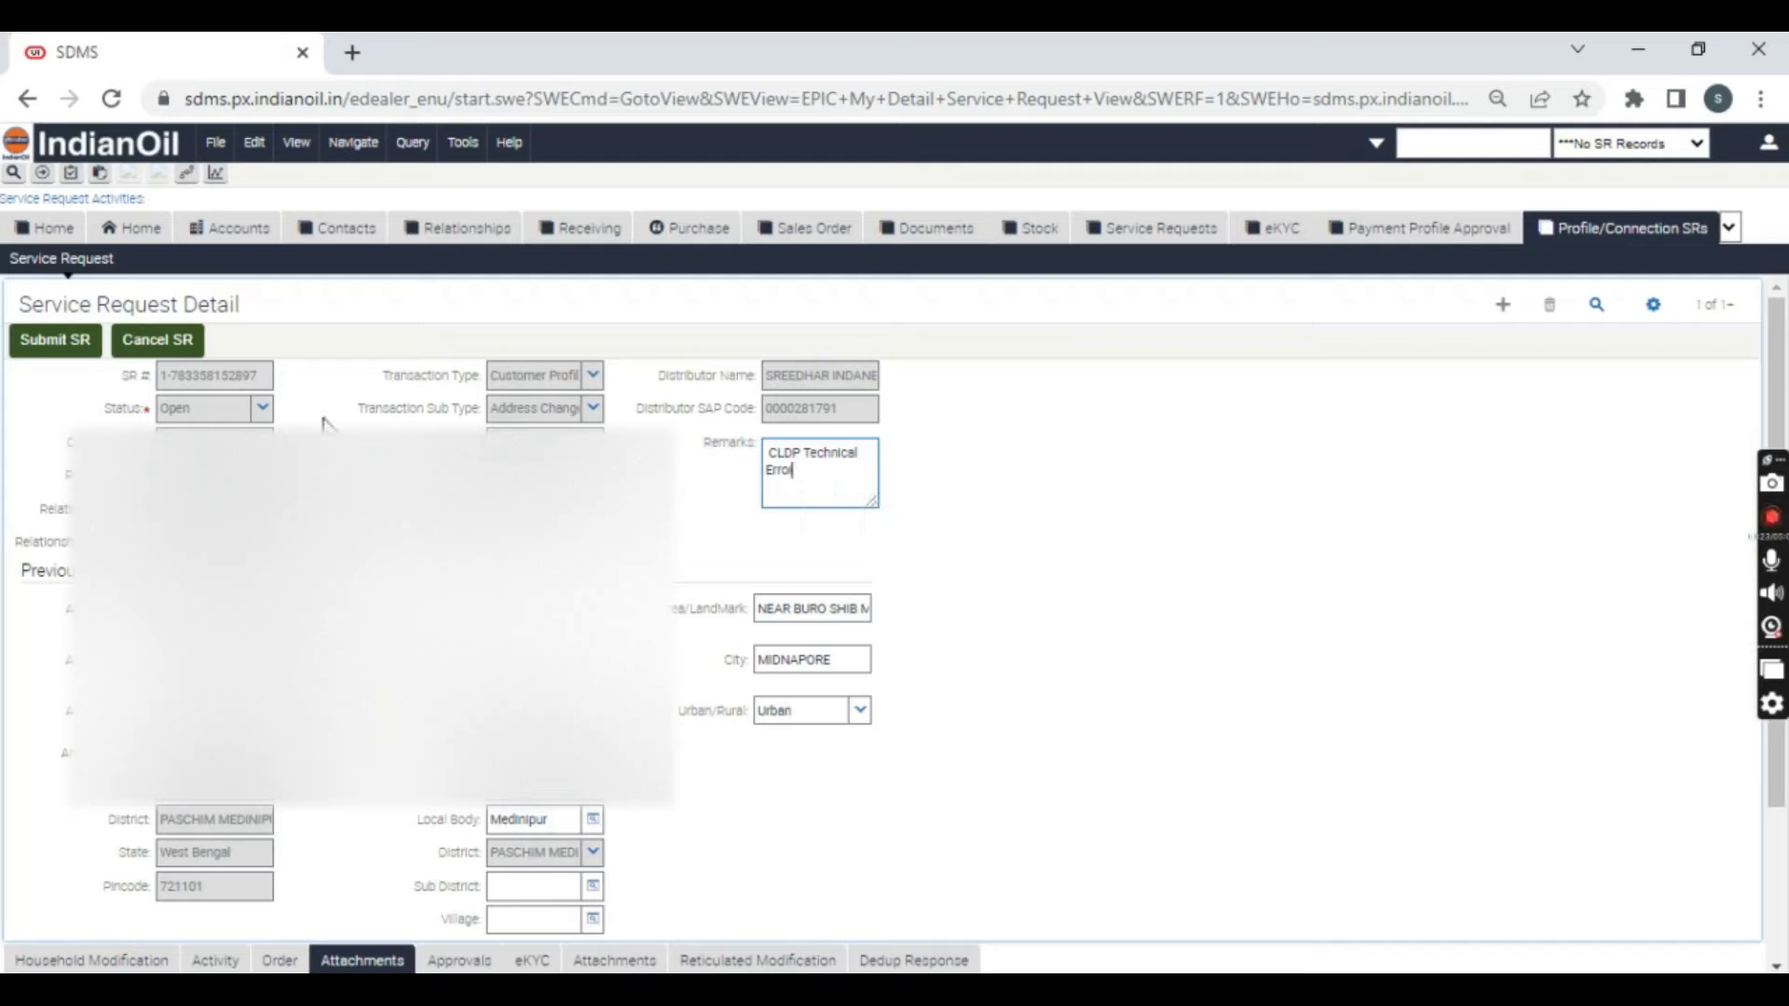
# - Try to submit the address-change service request, reload the page and submit it again
pyautogui.click(49, 335)
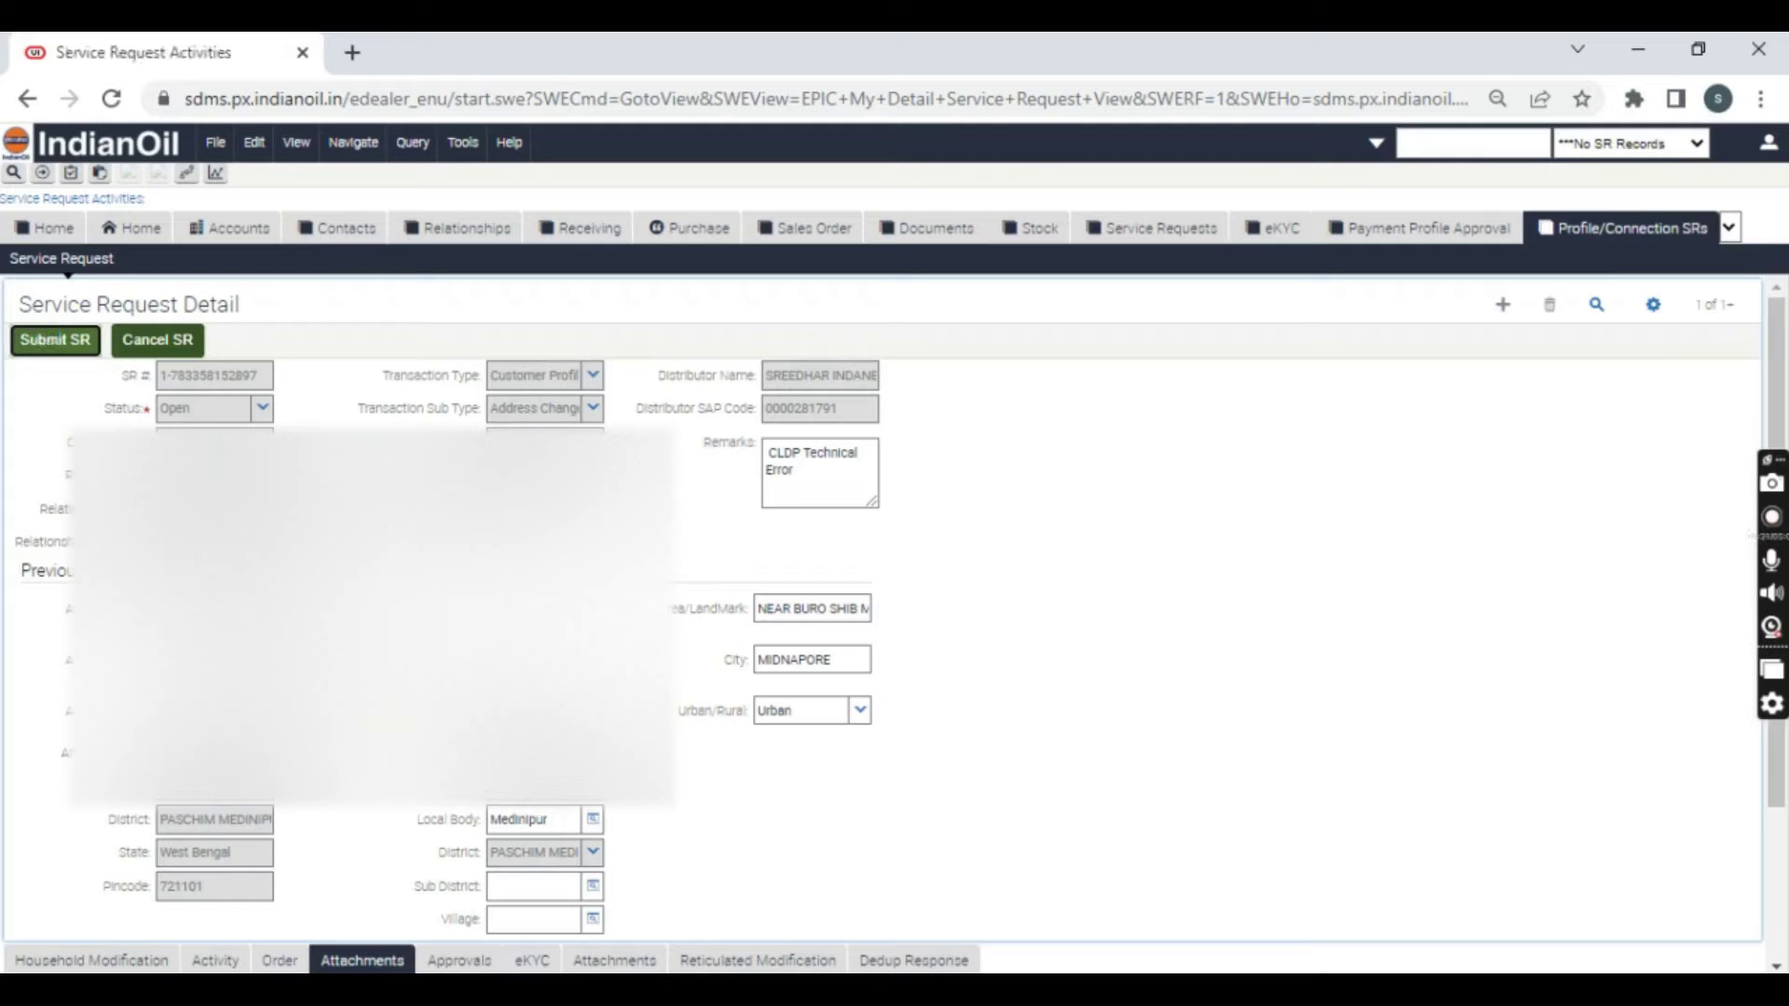
pyautogui.click(52, 342)
pyautogui.click(114, 99)
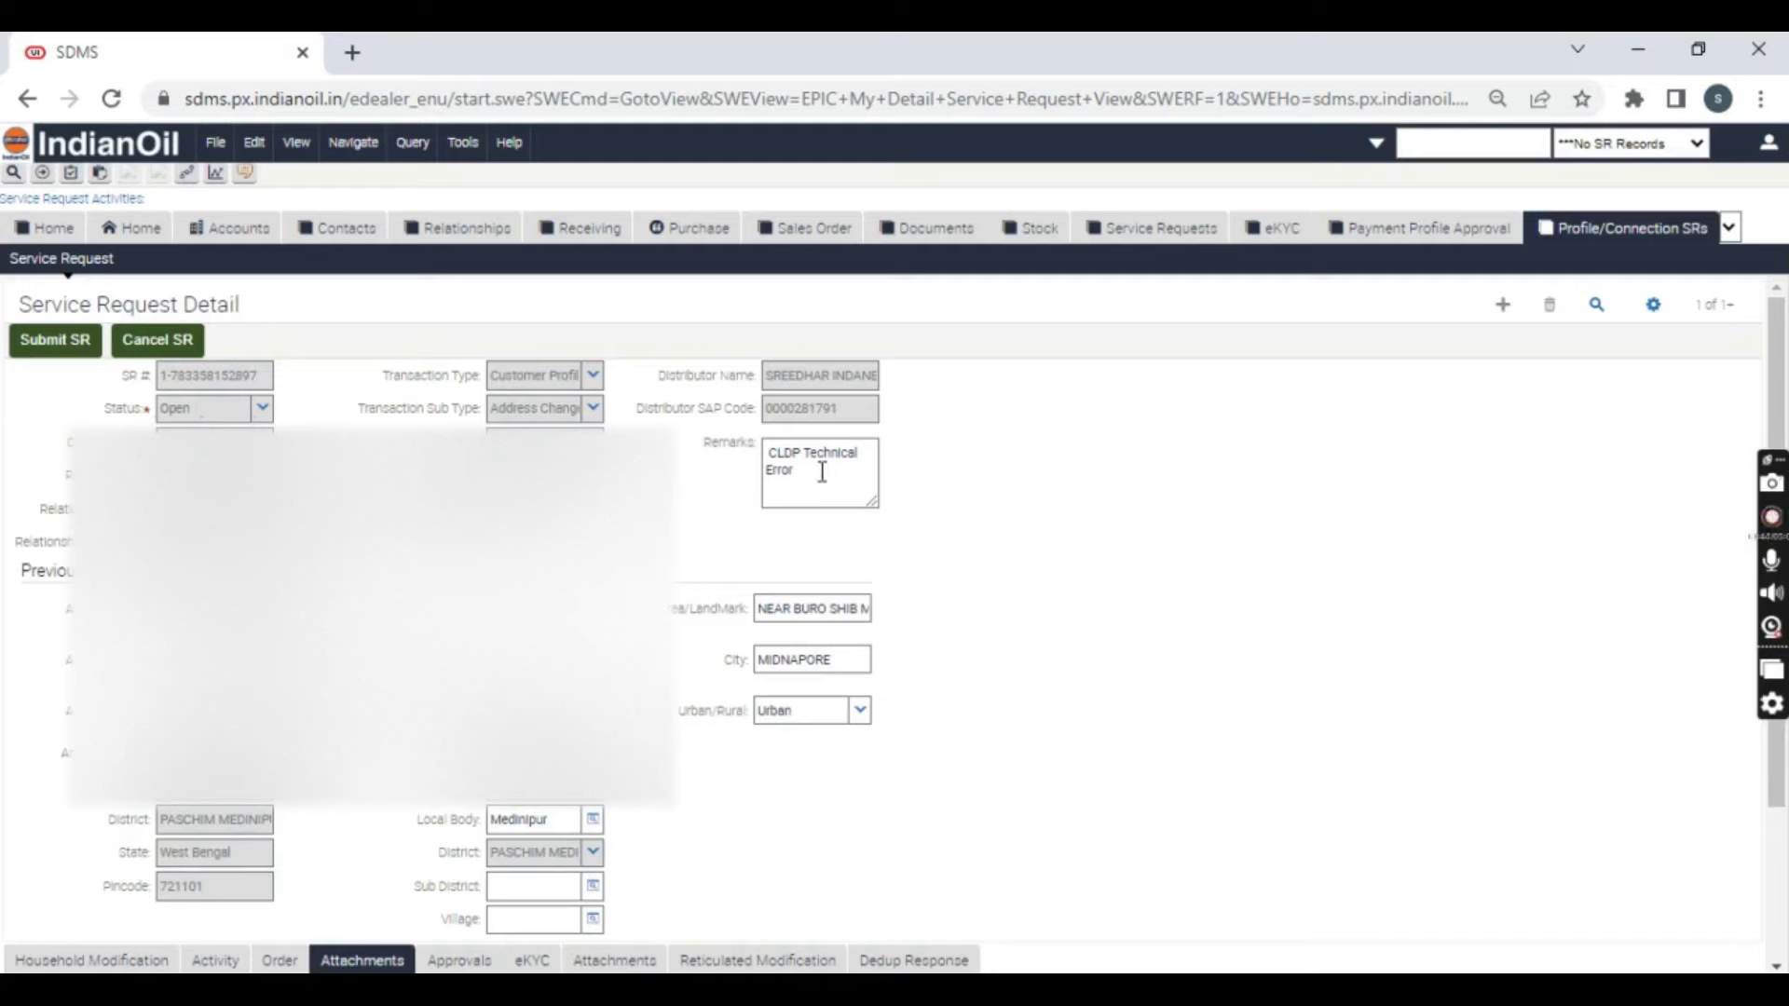
pyautogui.click(58, 336)
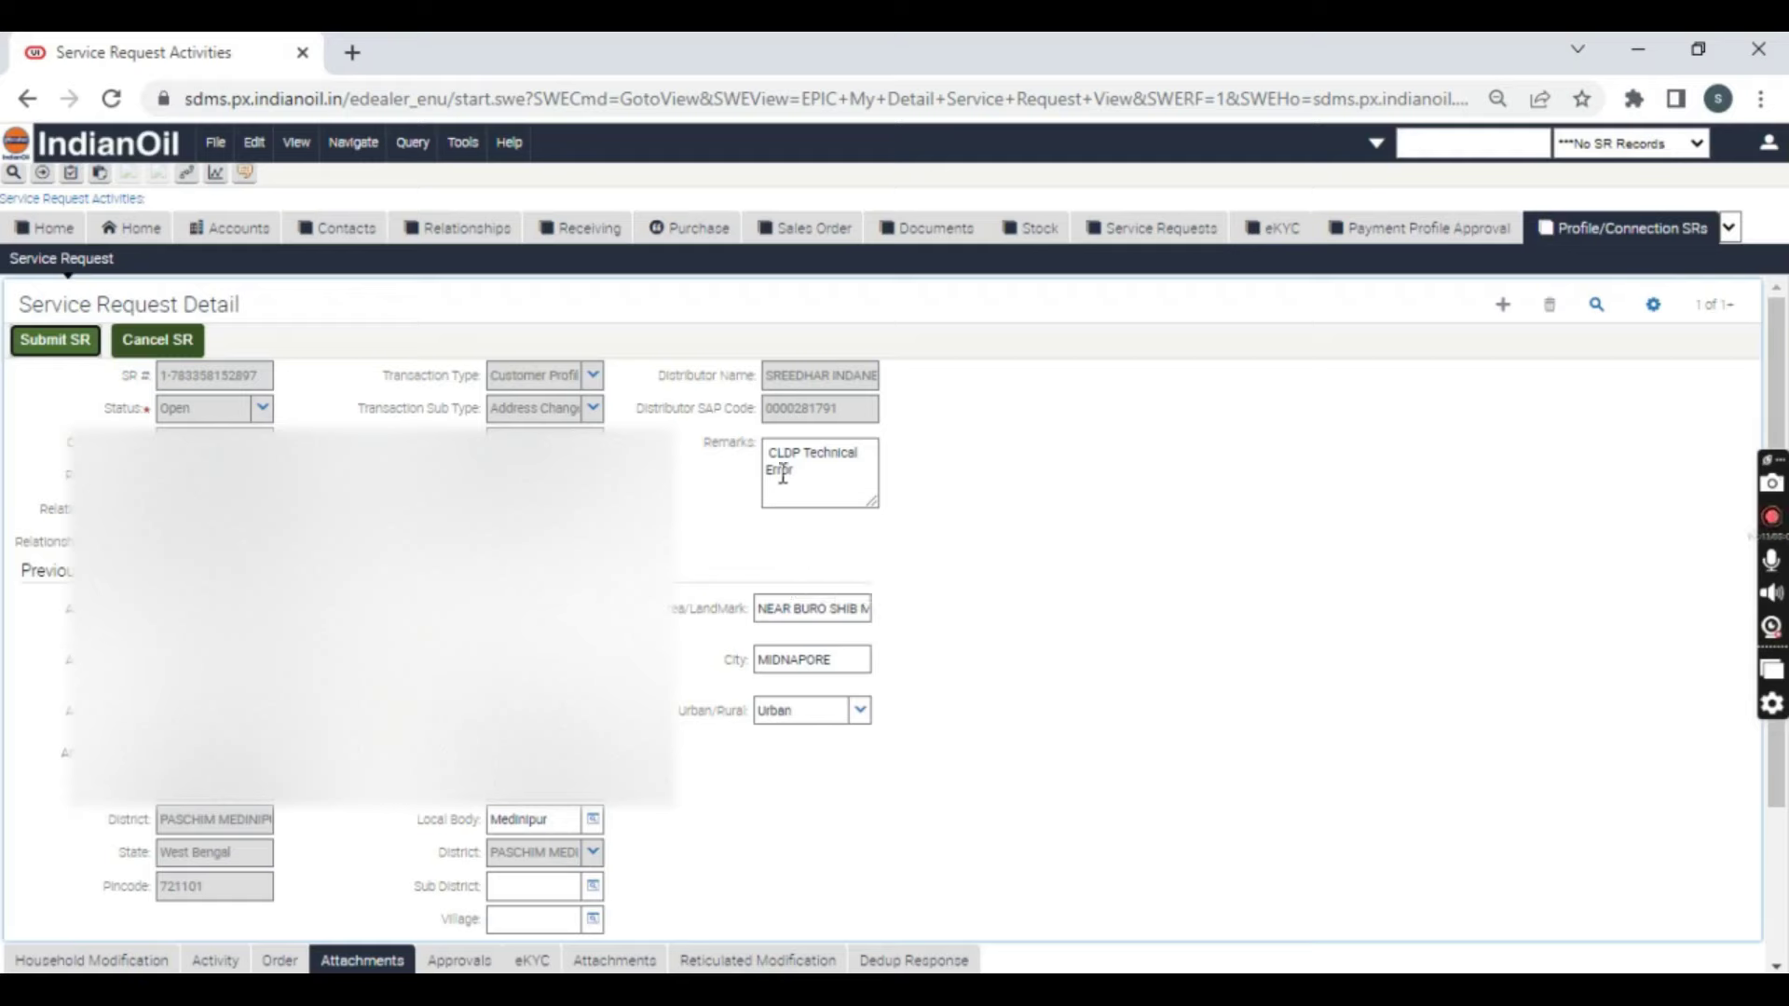
# - Clear the service request's Remarks, reload the page and try submitting the request again
pyautogui.moveTo(830, 484); pyautogui.dragTo(724, 452)
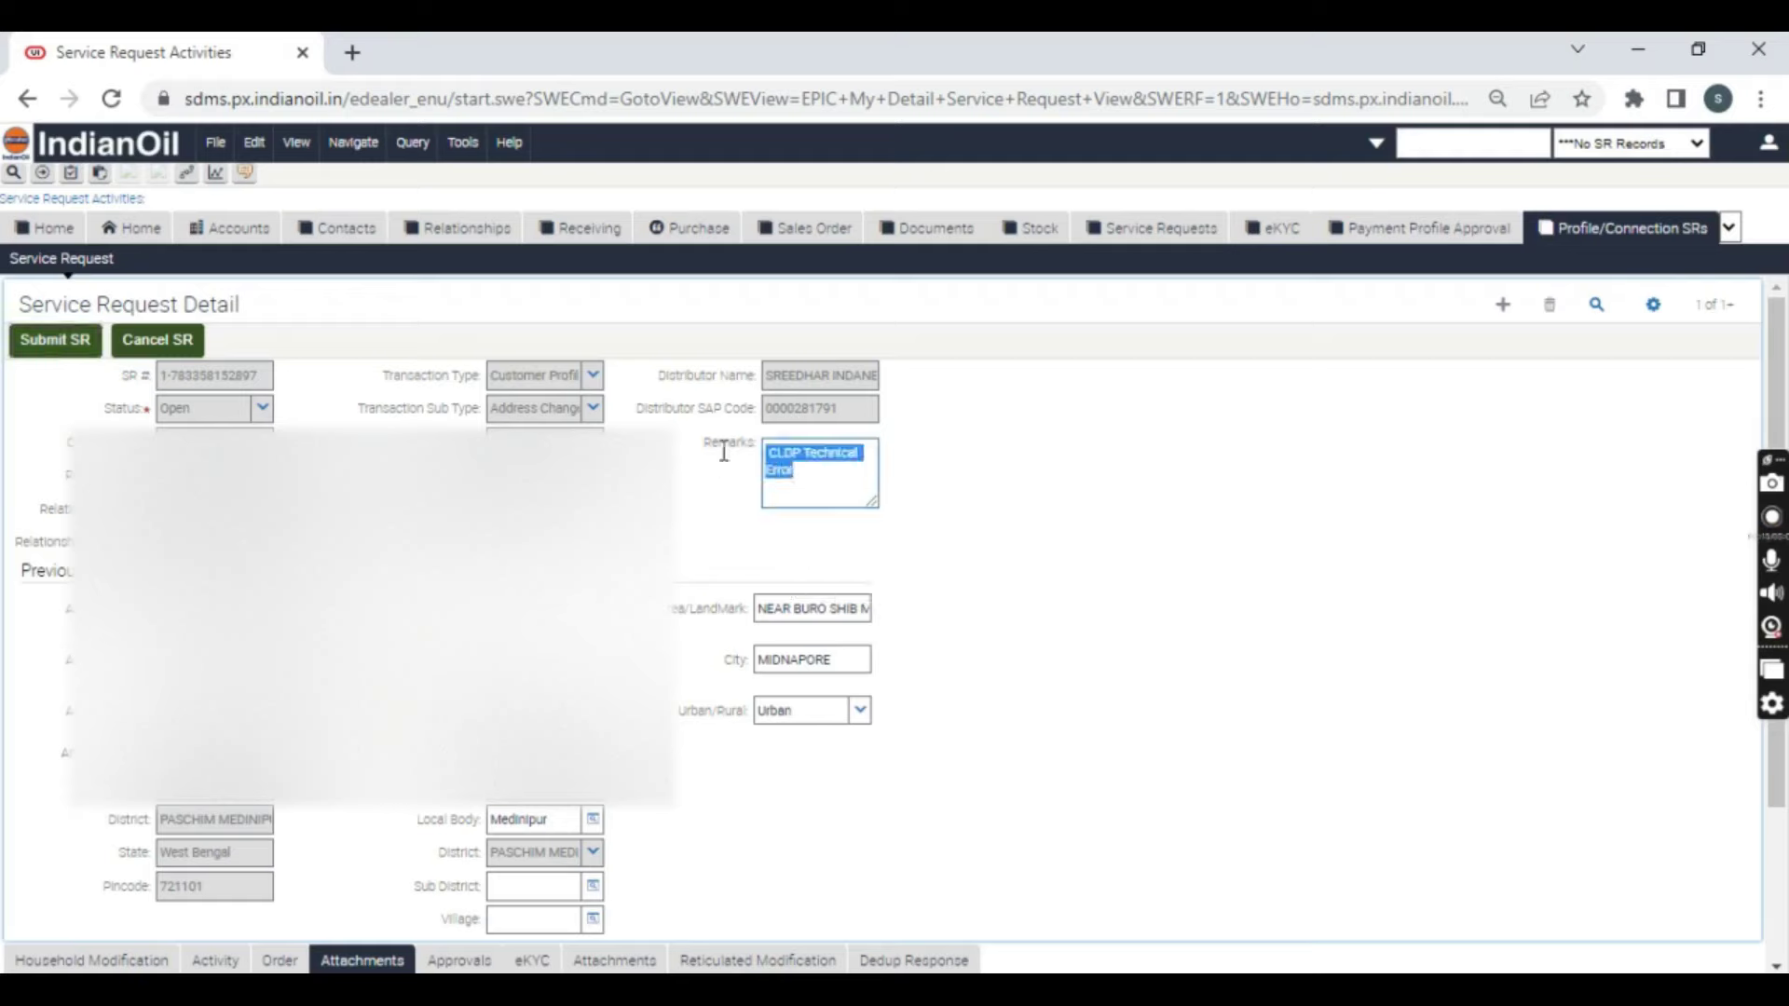
pyautogui.press('BackSpace')
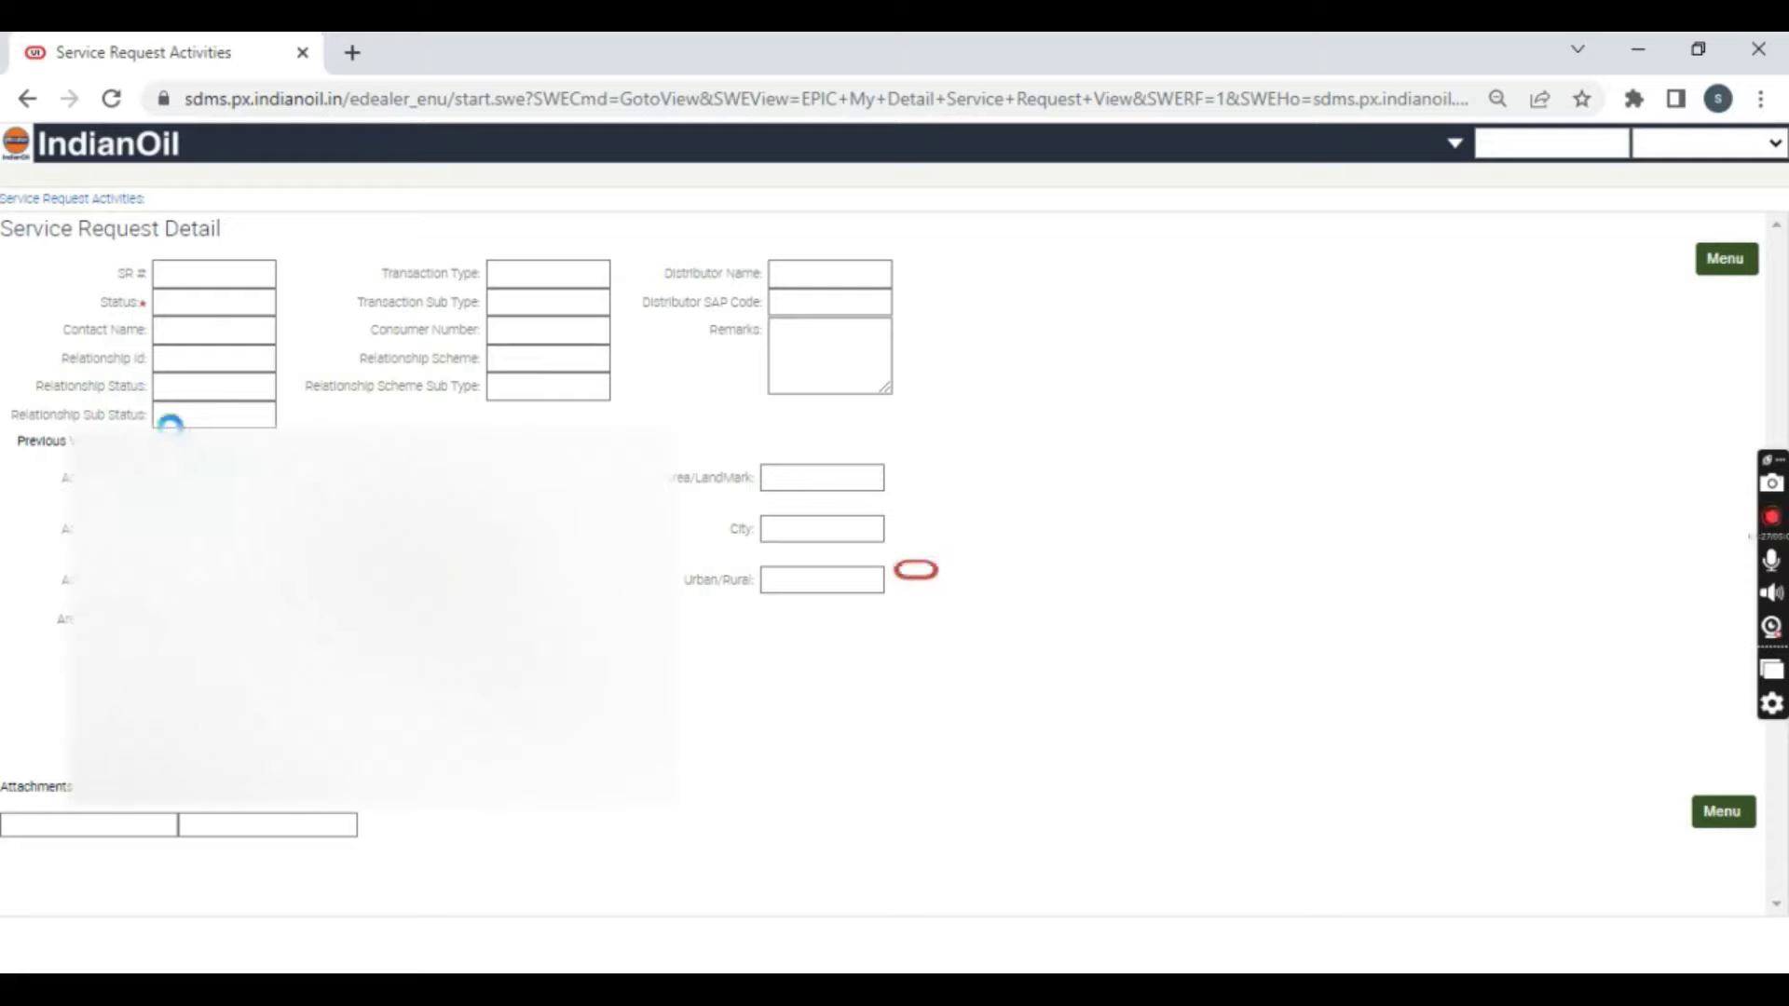
pyautogui.click(112, 99)
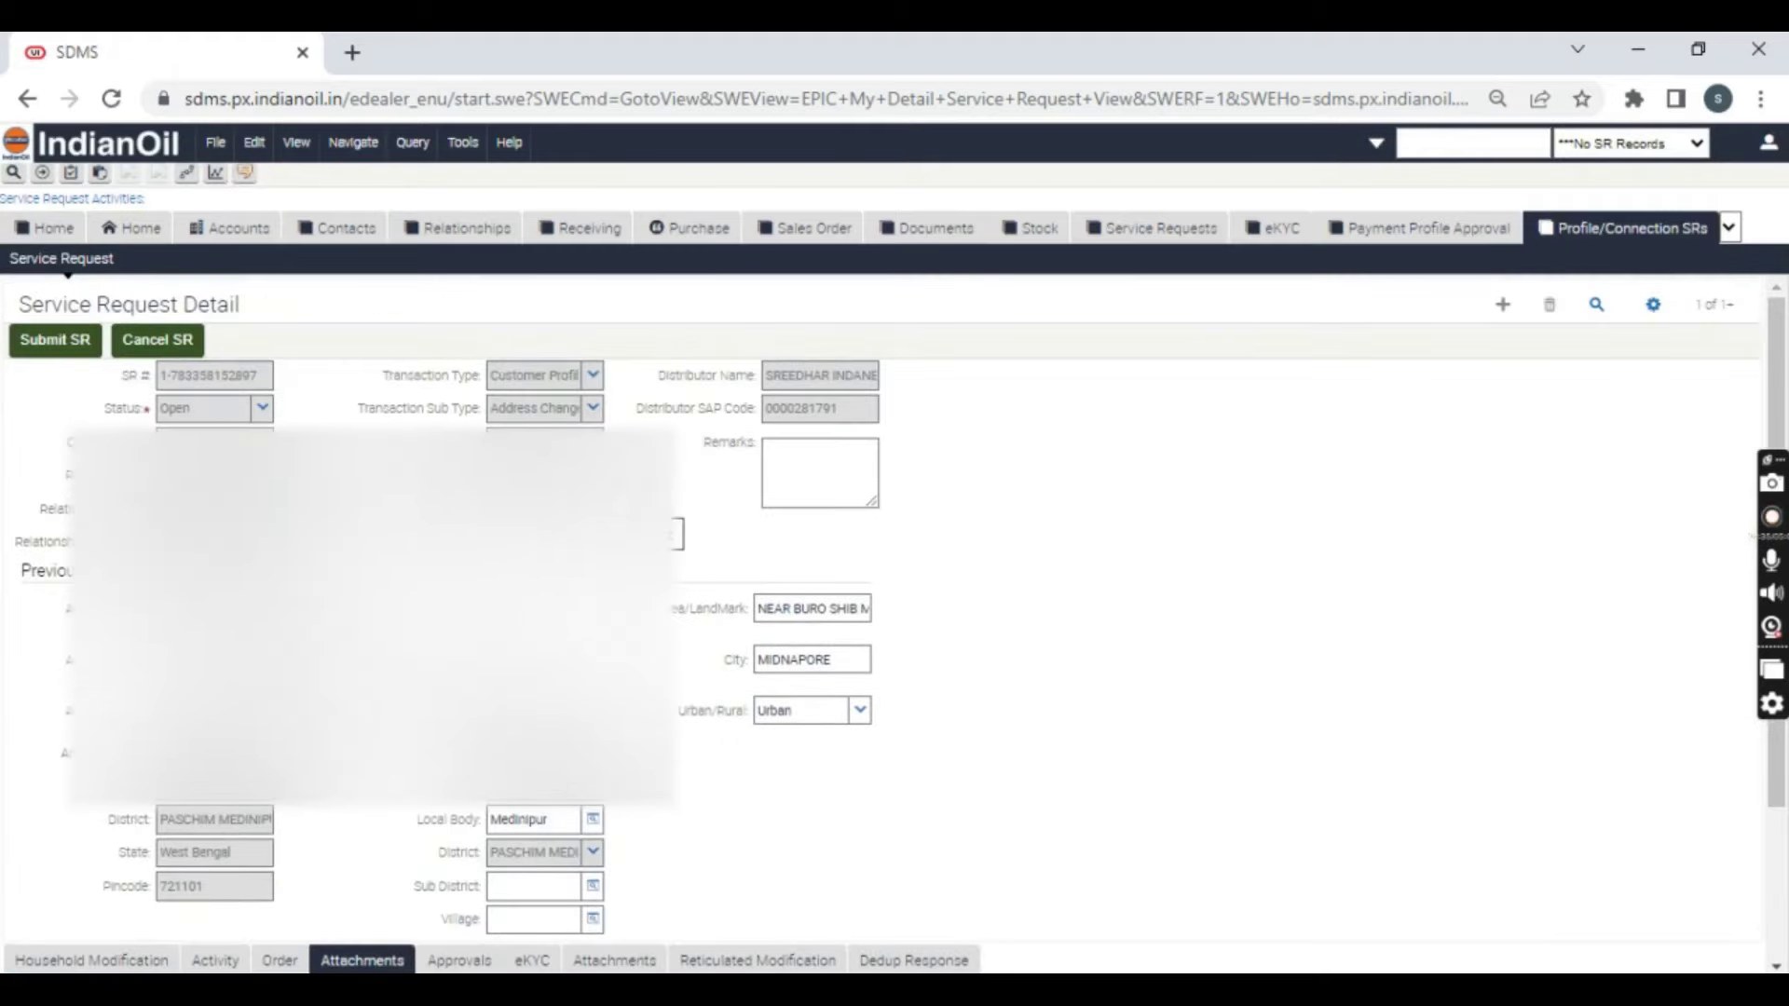
pyautogui.click(56, 339)
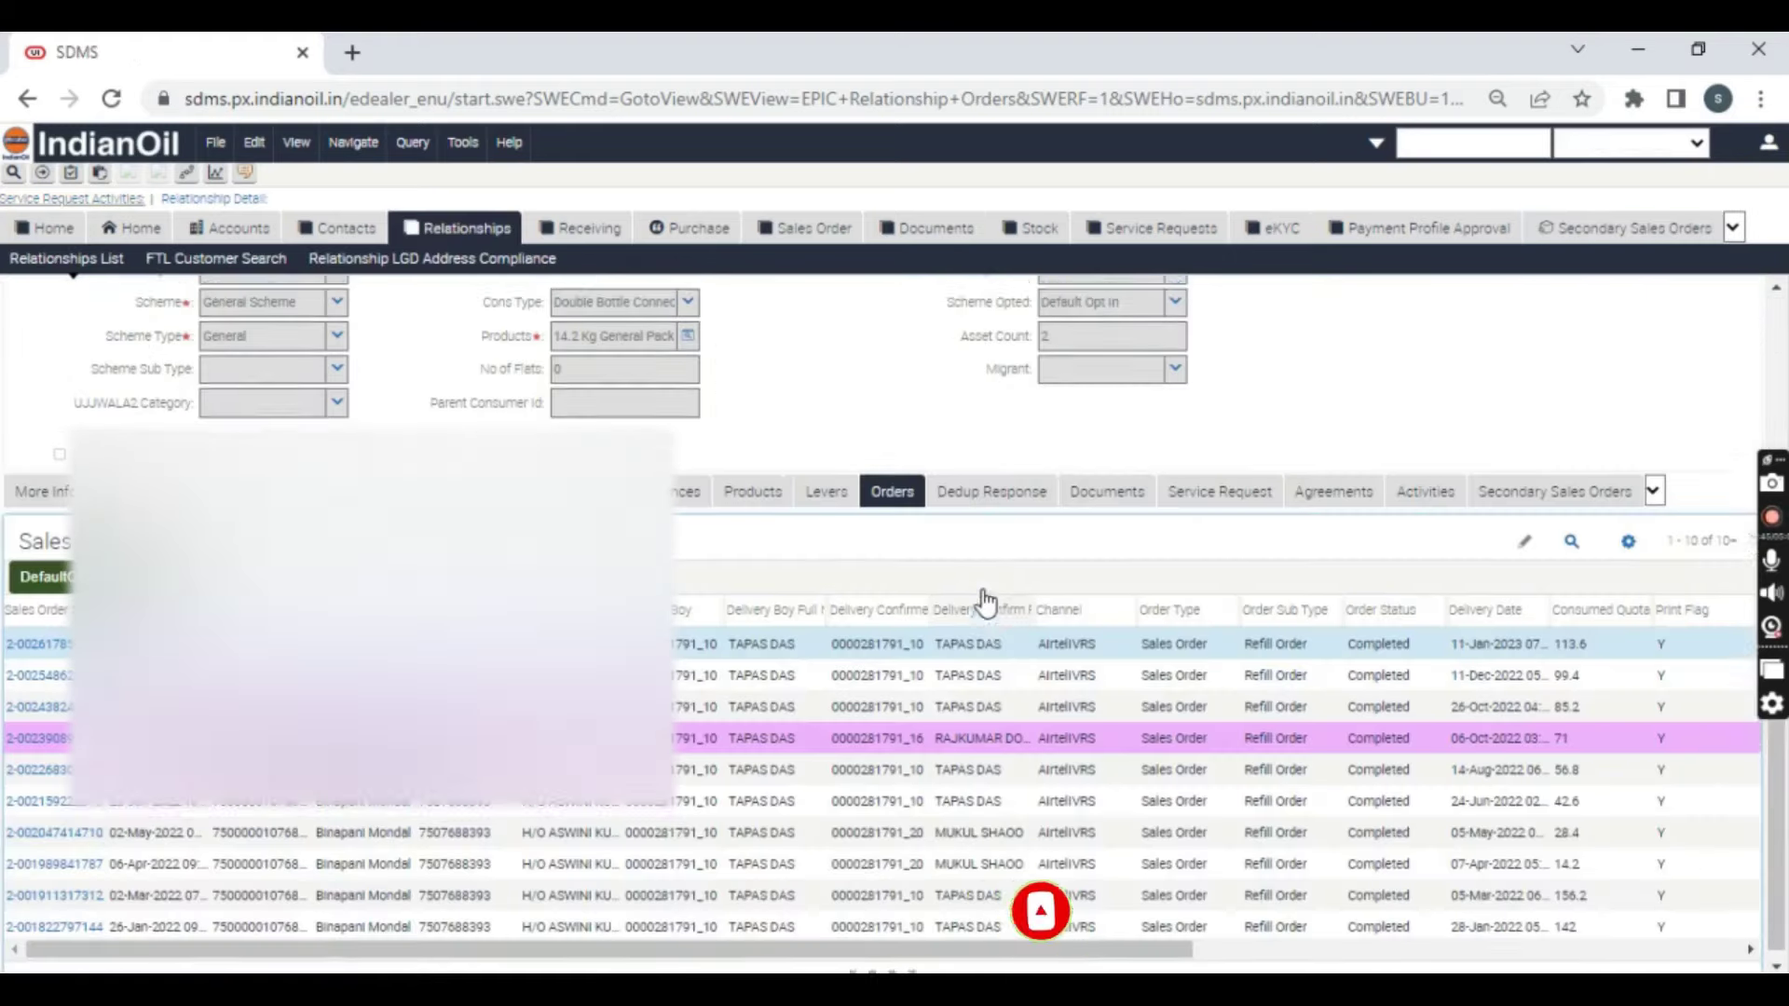
# - Review the linked relationship's details and the Remarks of the cancelled service request
pyautogui.scroll(10, 987, 599)
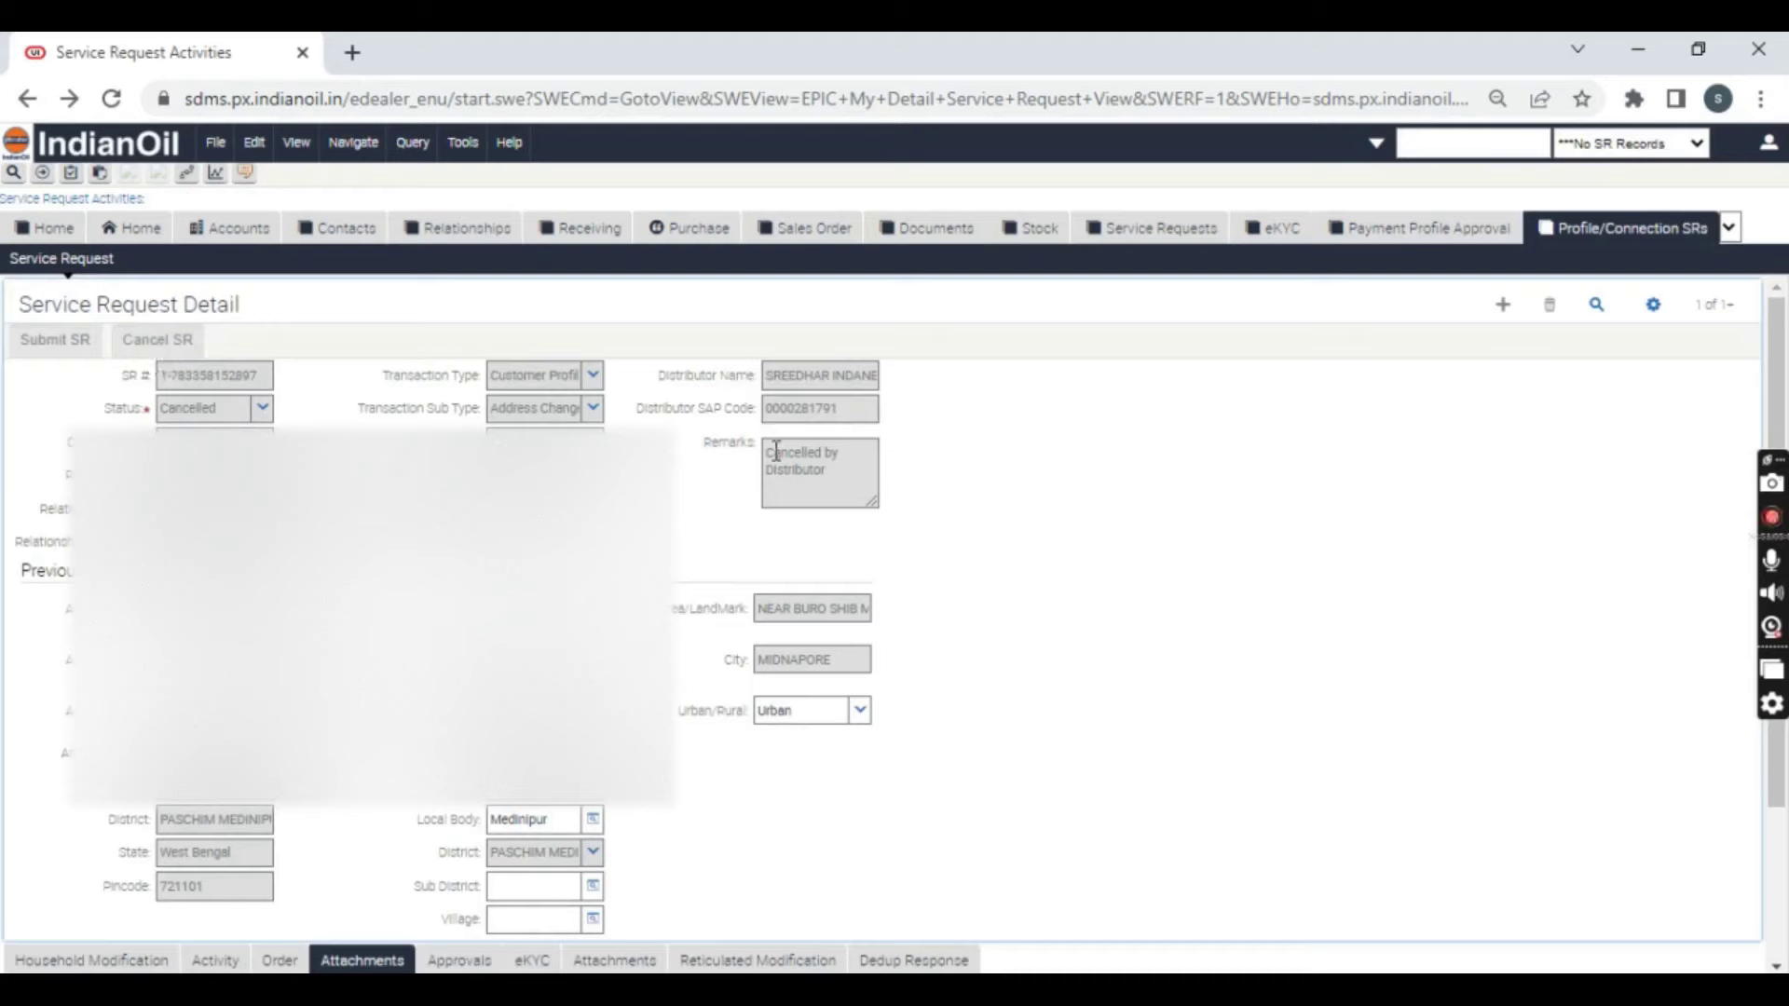
pyautogui.moveTo(776, 452); pyautogui.dragTo(818, 481)
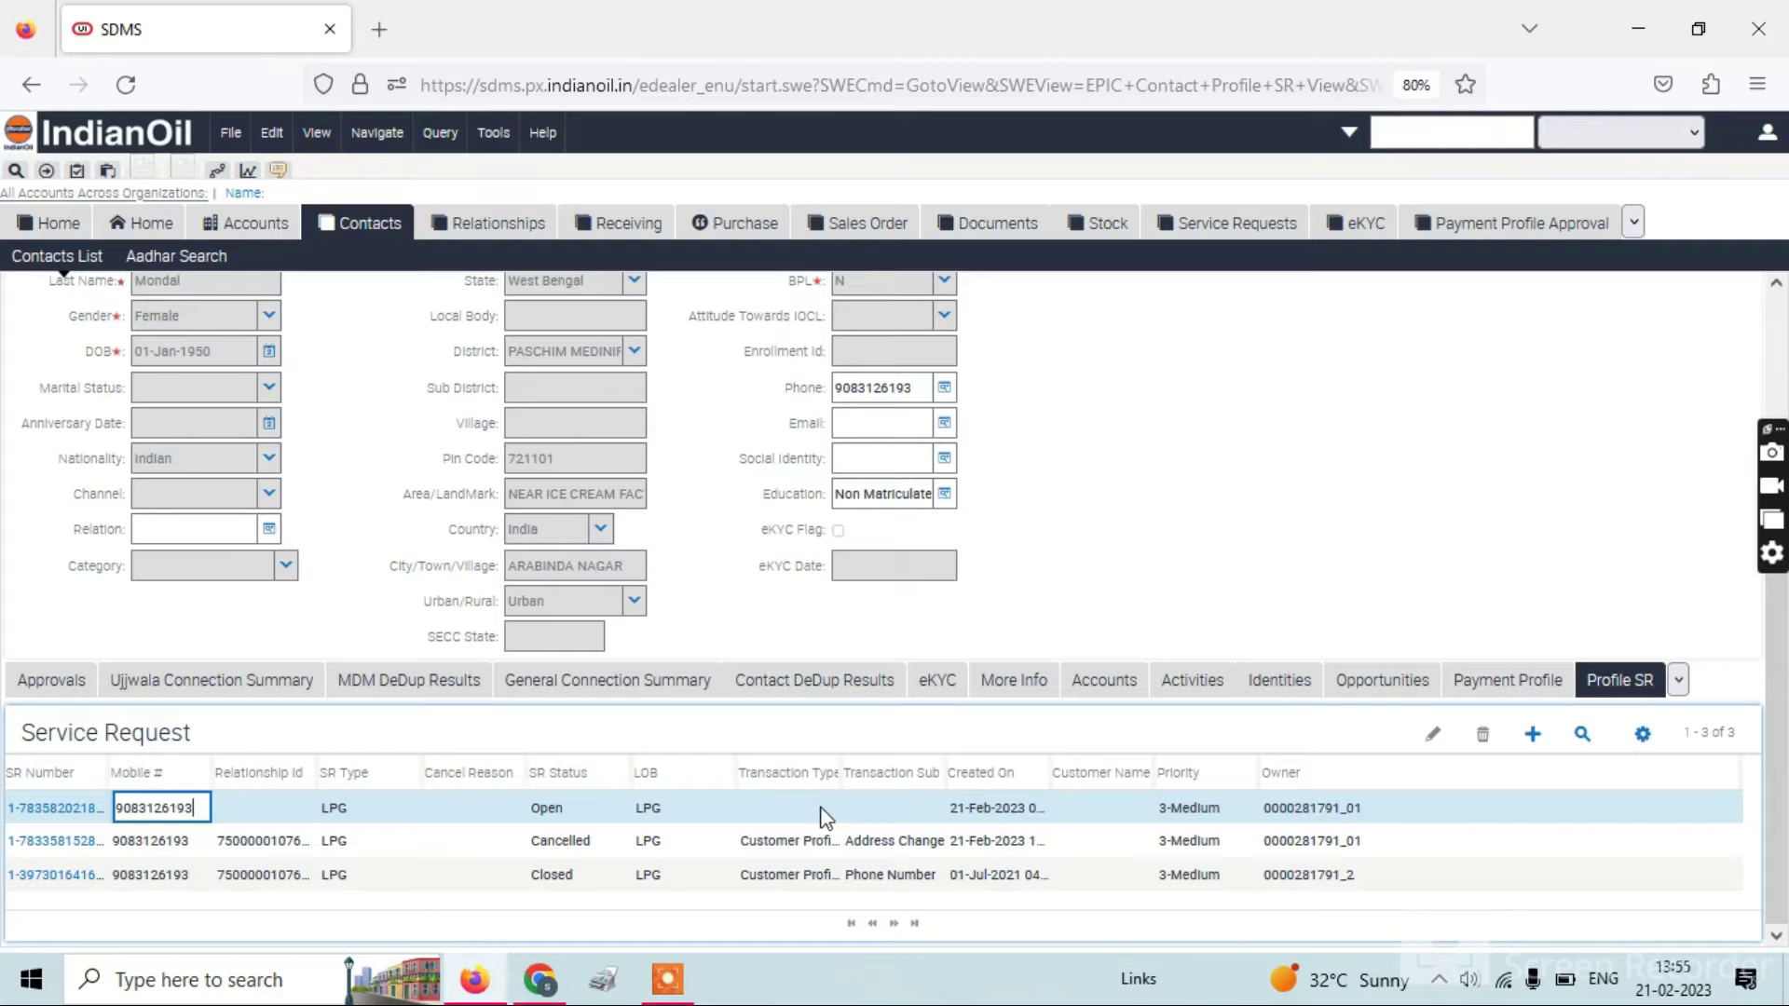
# - Set the new service request's transaction type to Customer Profile Update and sub type to Address Change, and open the request
pyautogui.click(802, 808)
pyautogui.click(828, 807)
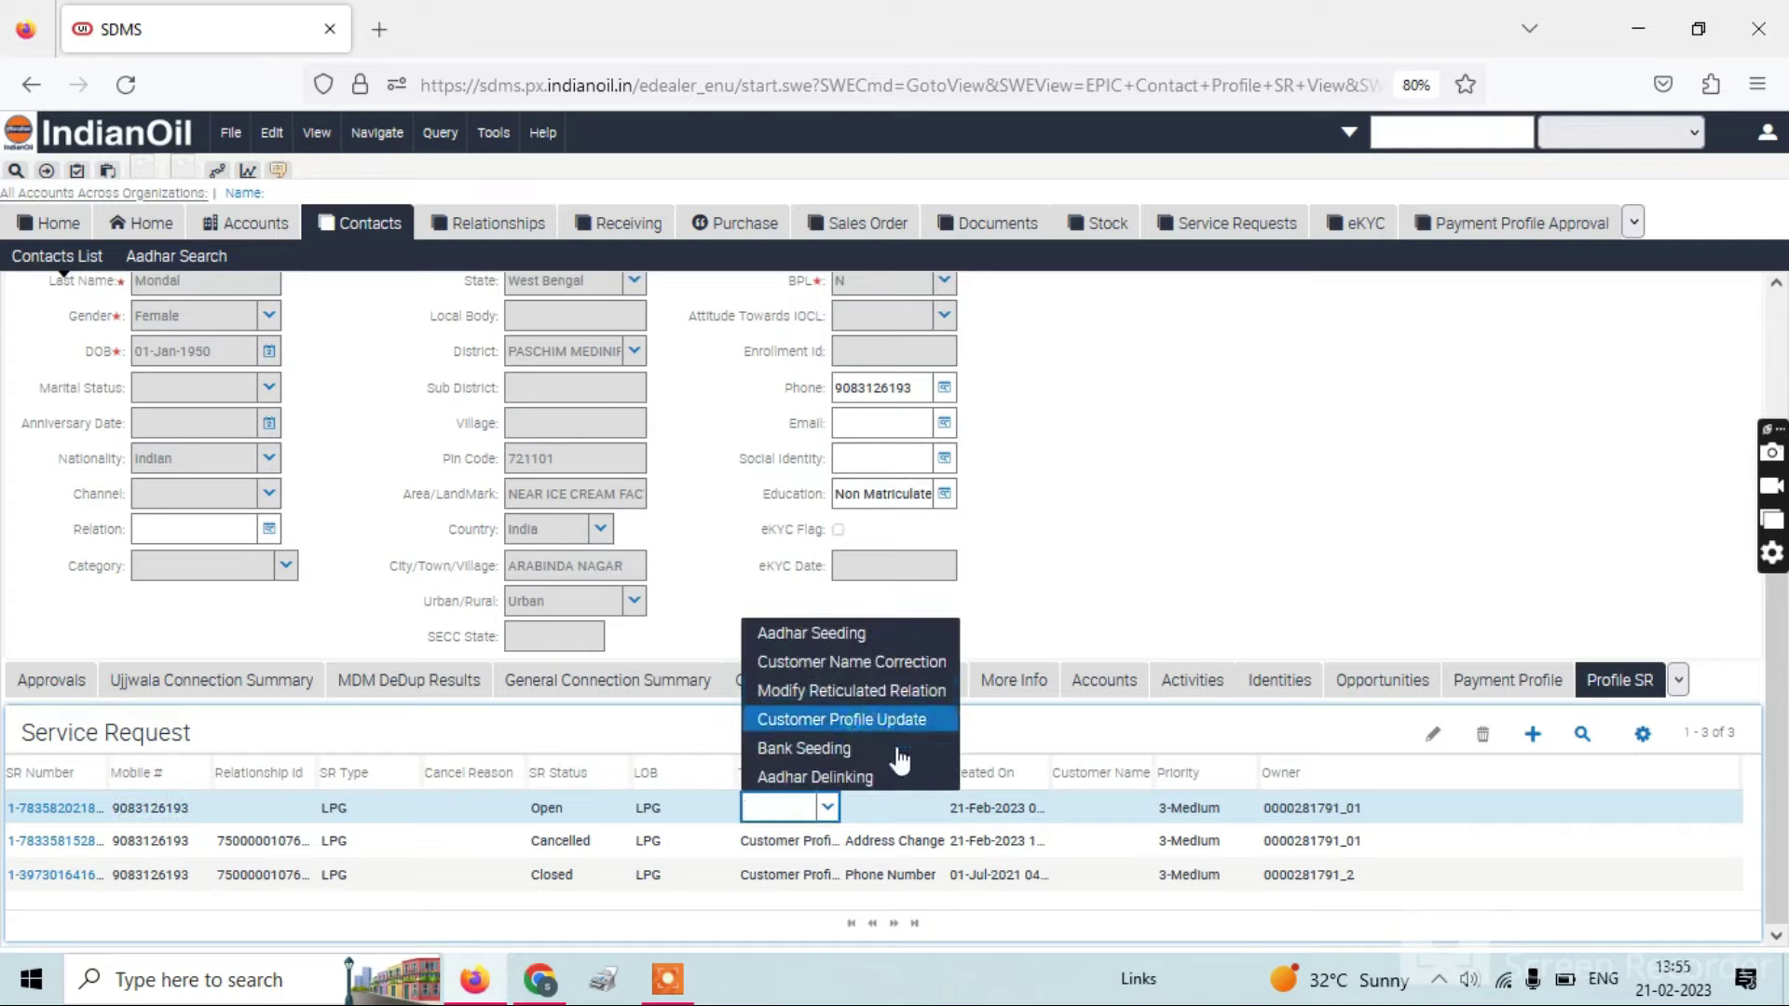
pyautogui.click(844, 720)
pyautogui.click(932, 808)
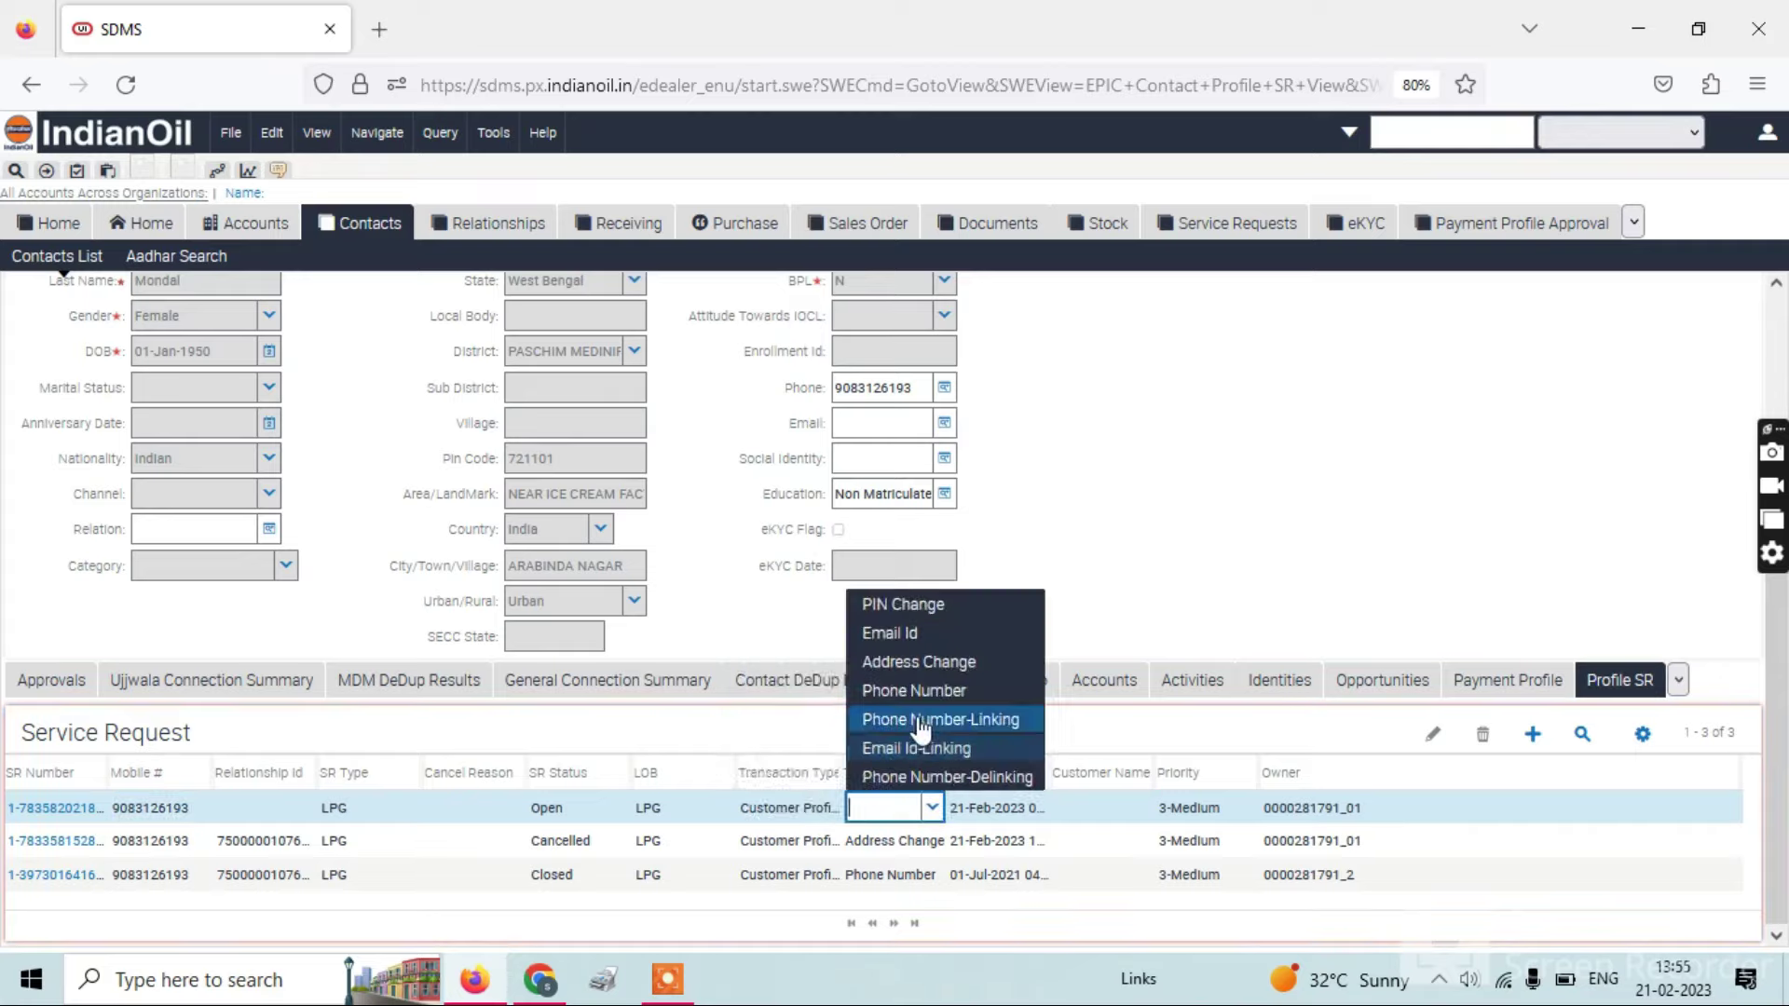
pyautogui.click(922, 662)
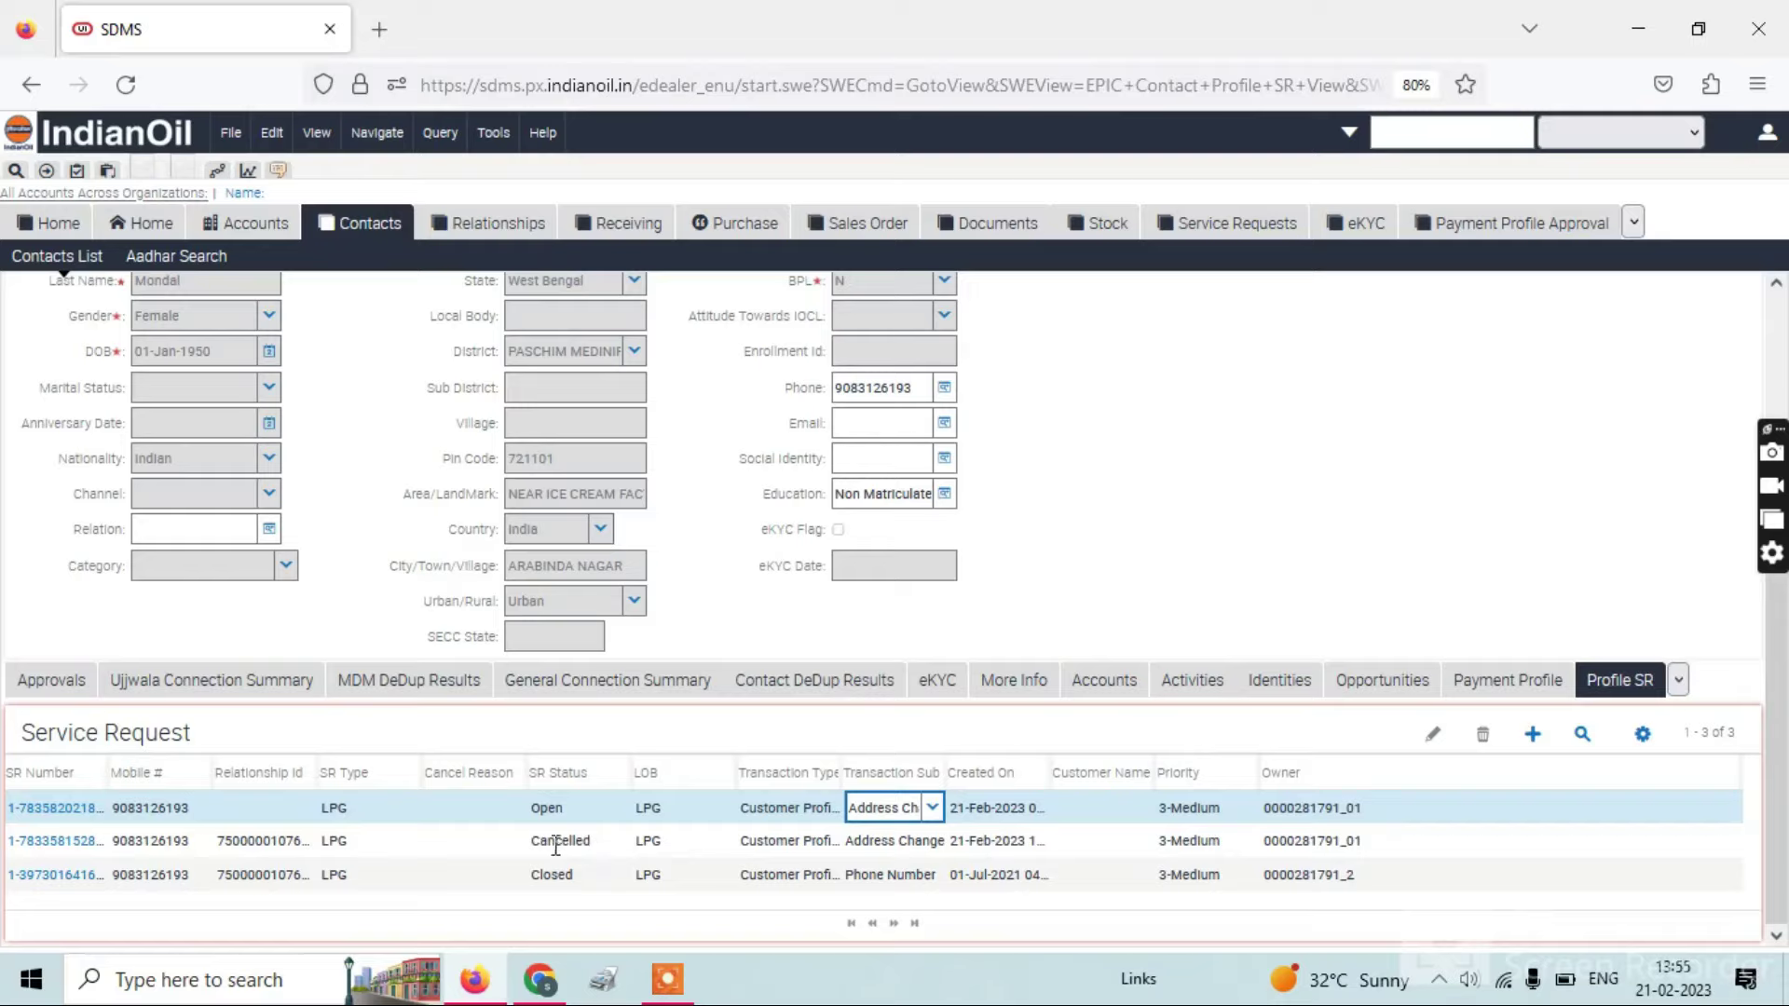
pyautogui.click(70, 810)
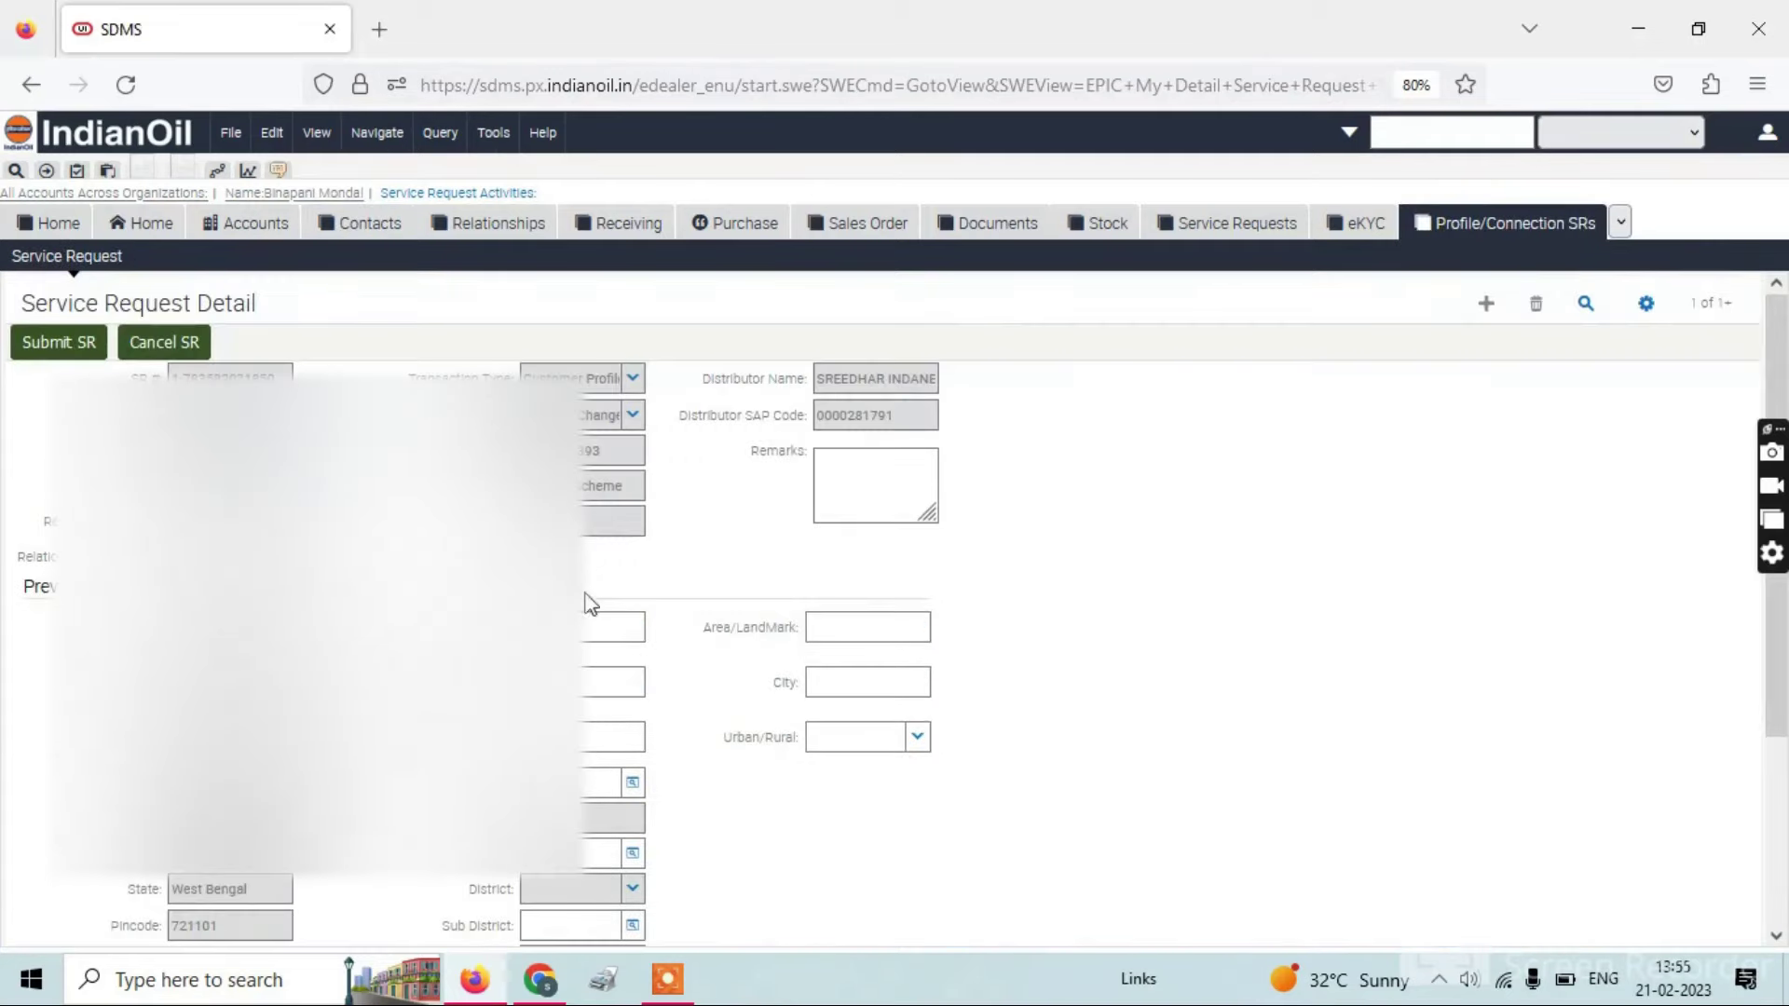
# - Review the new address values and the Electricity Bill proof-of-address attachment of the service request
pyautogui.click(583, 520)
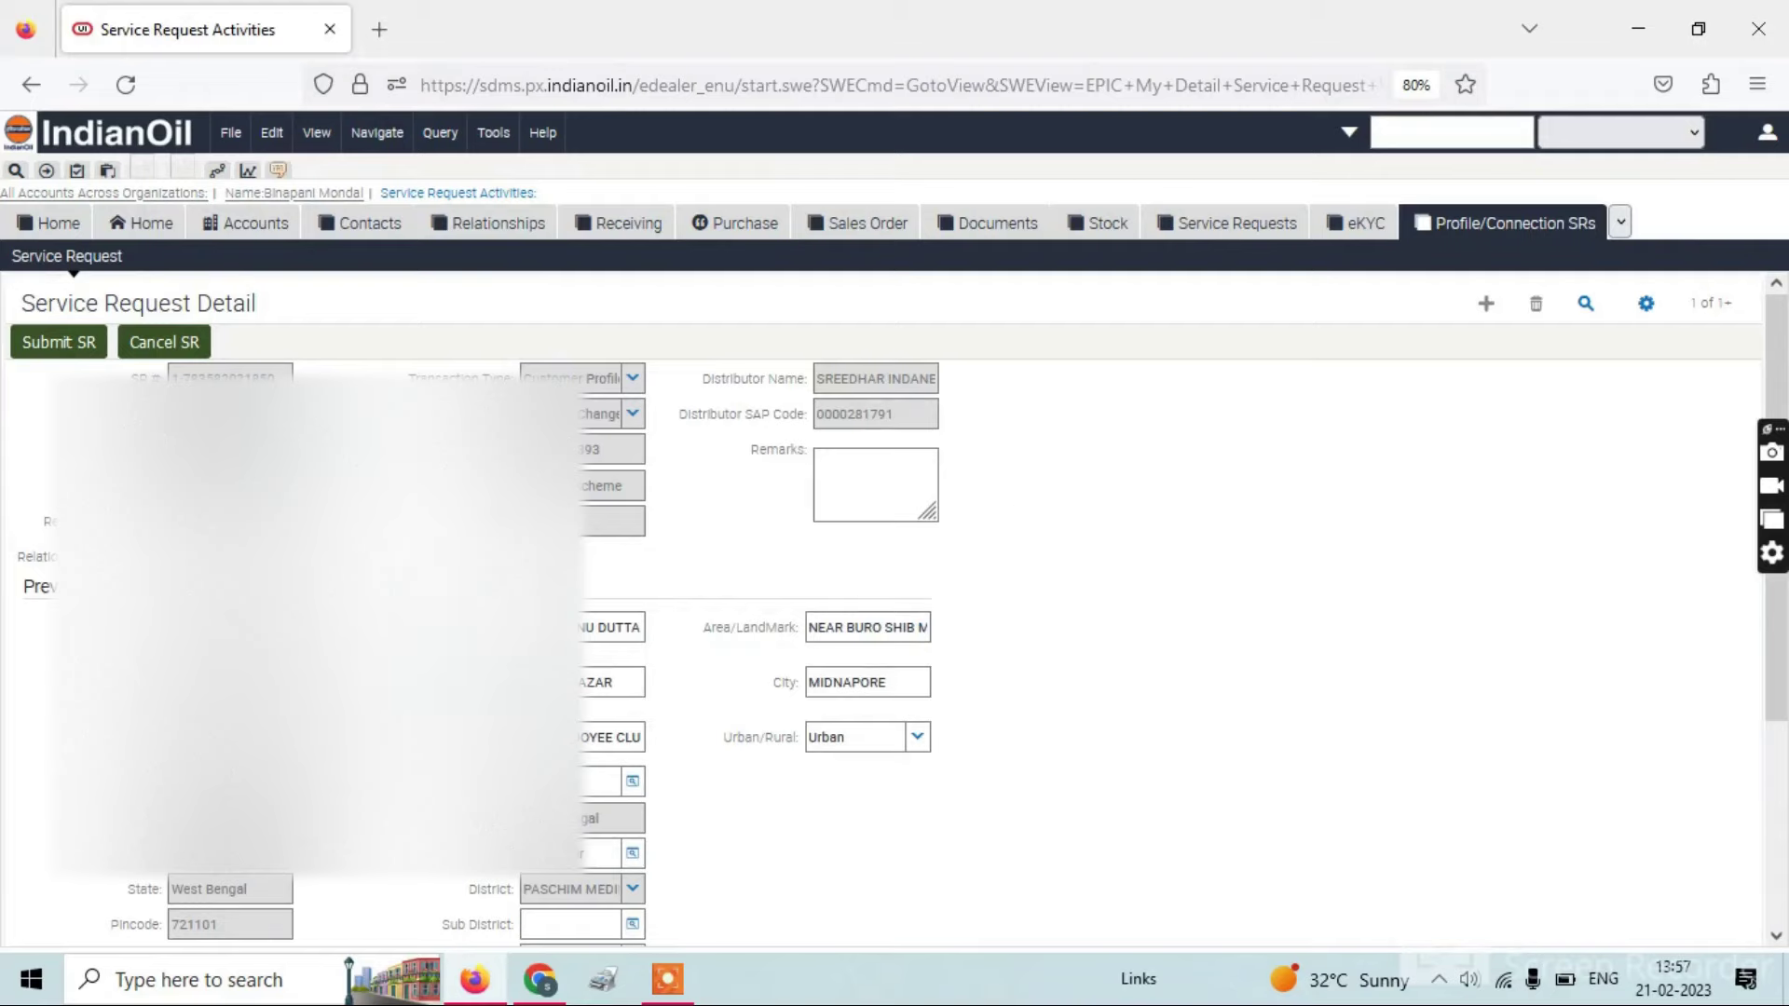
pyautogui.scroll(-2, 886, 606)
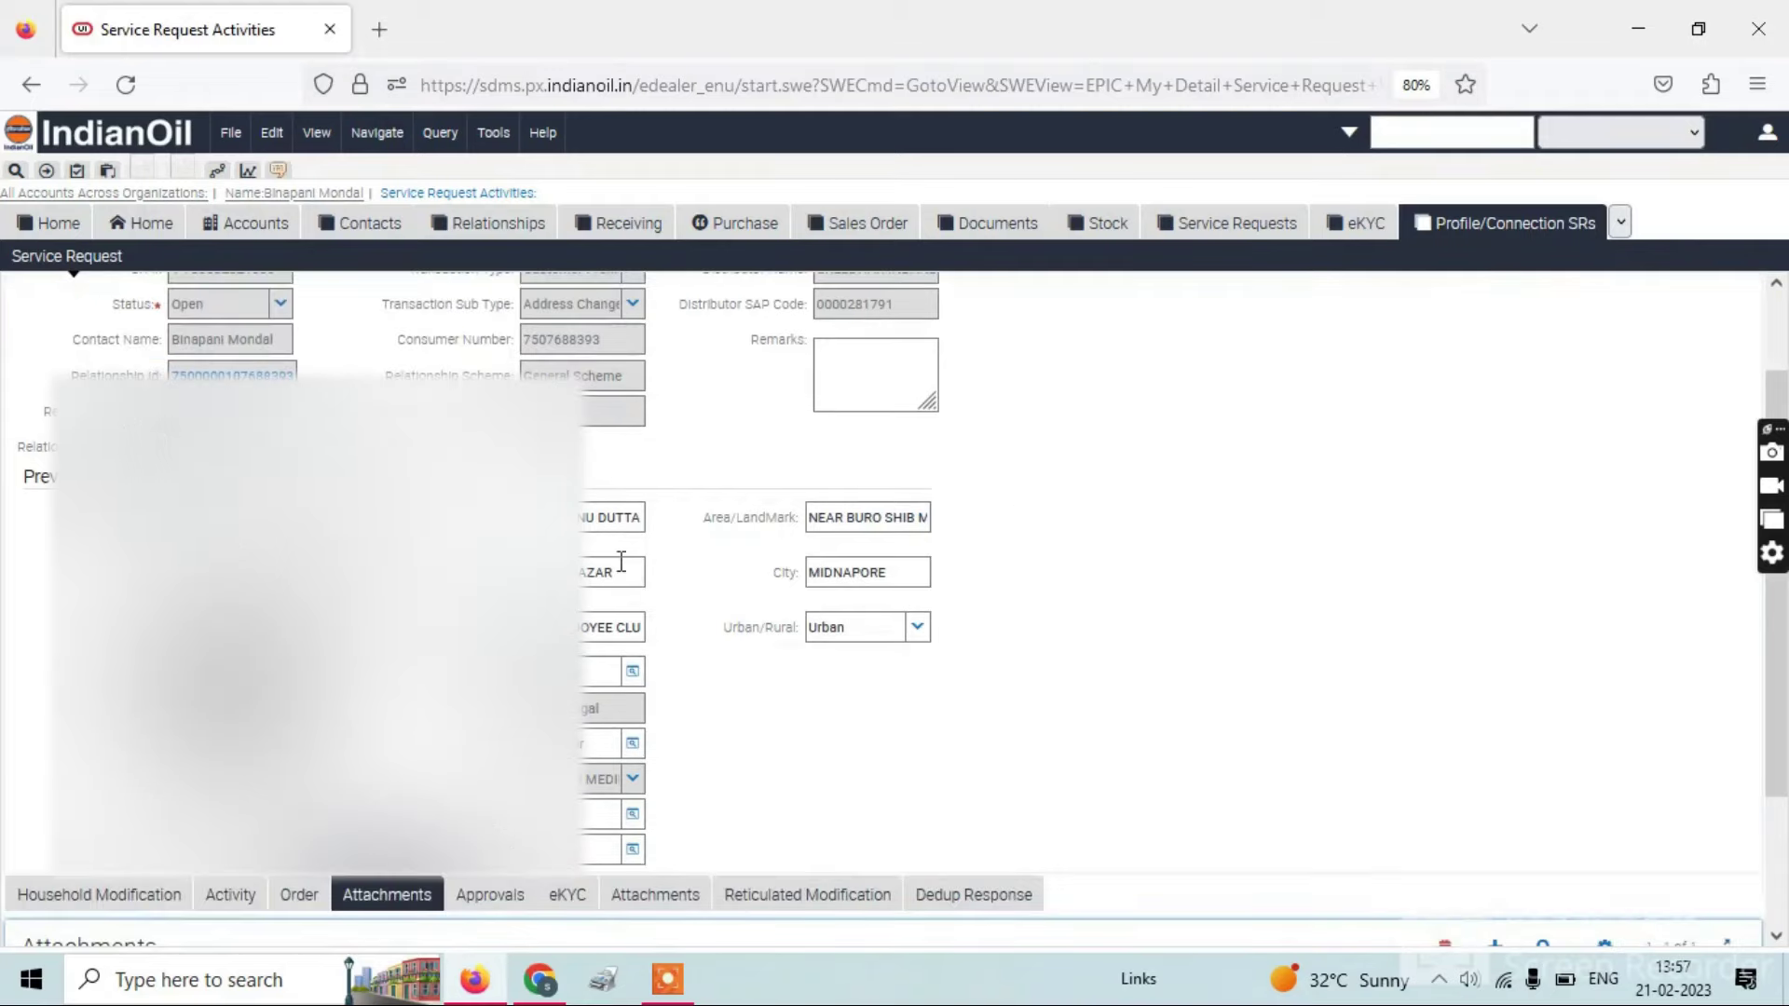
pyautogui.scroll(-2, 642, 566)
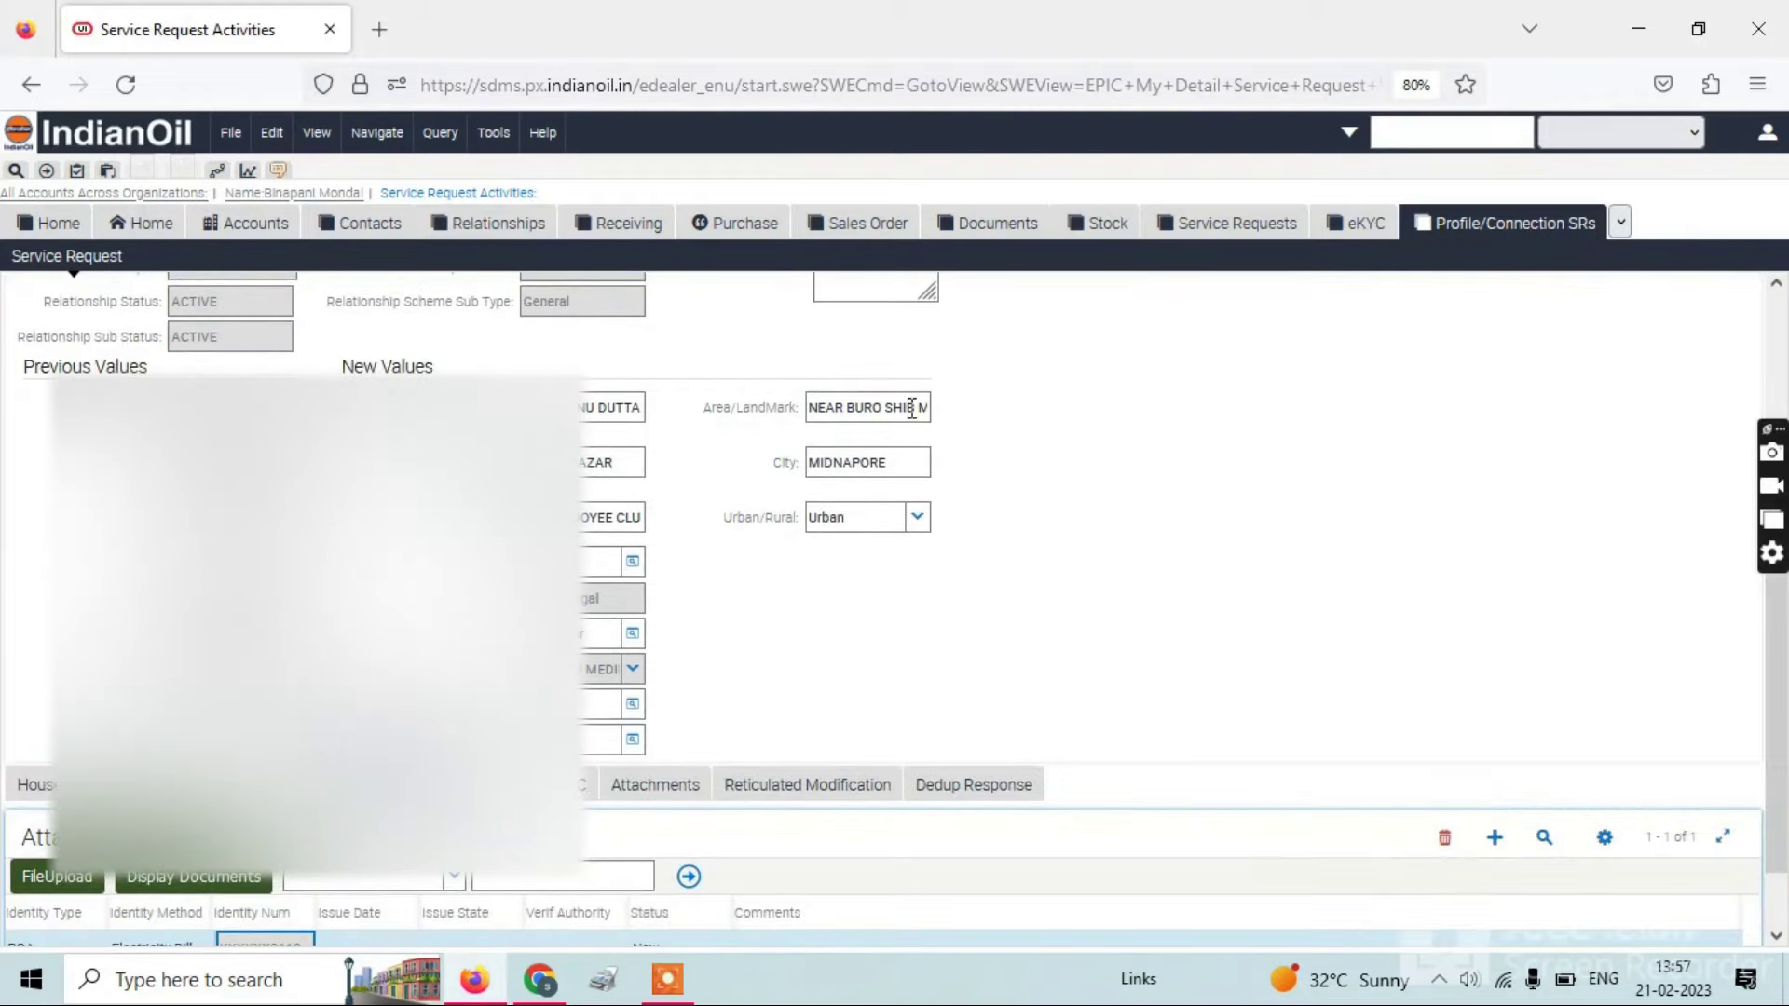
pyautogui.scroll(-1, 691, 528)
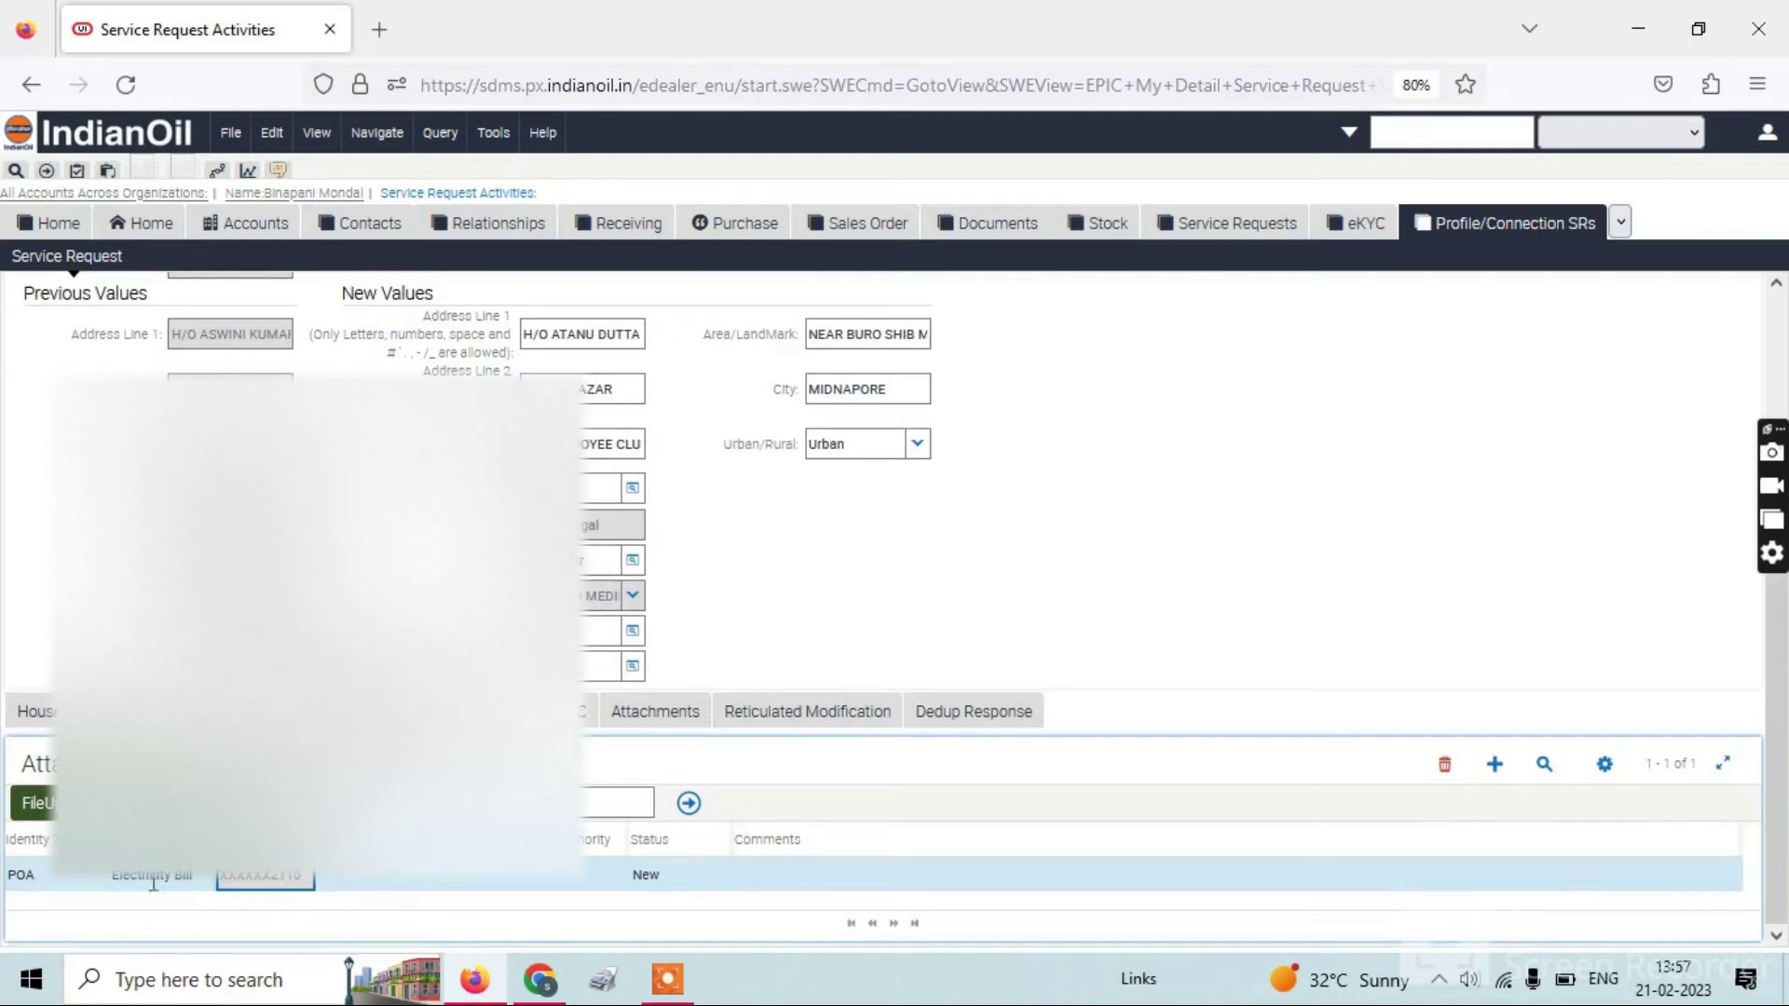
pyautogui.scroll(4, 895, 606)
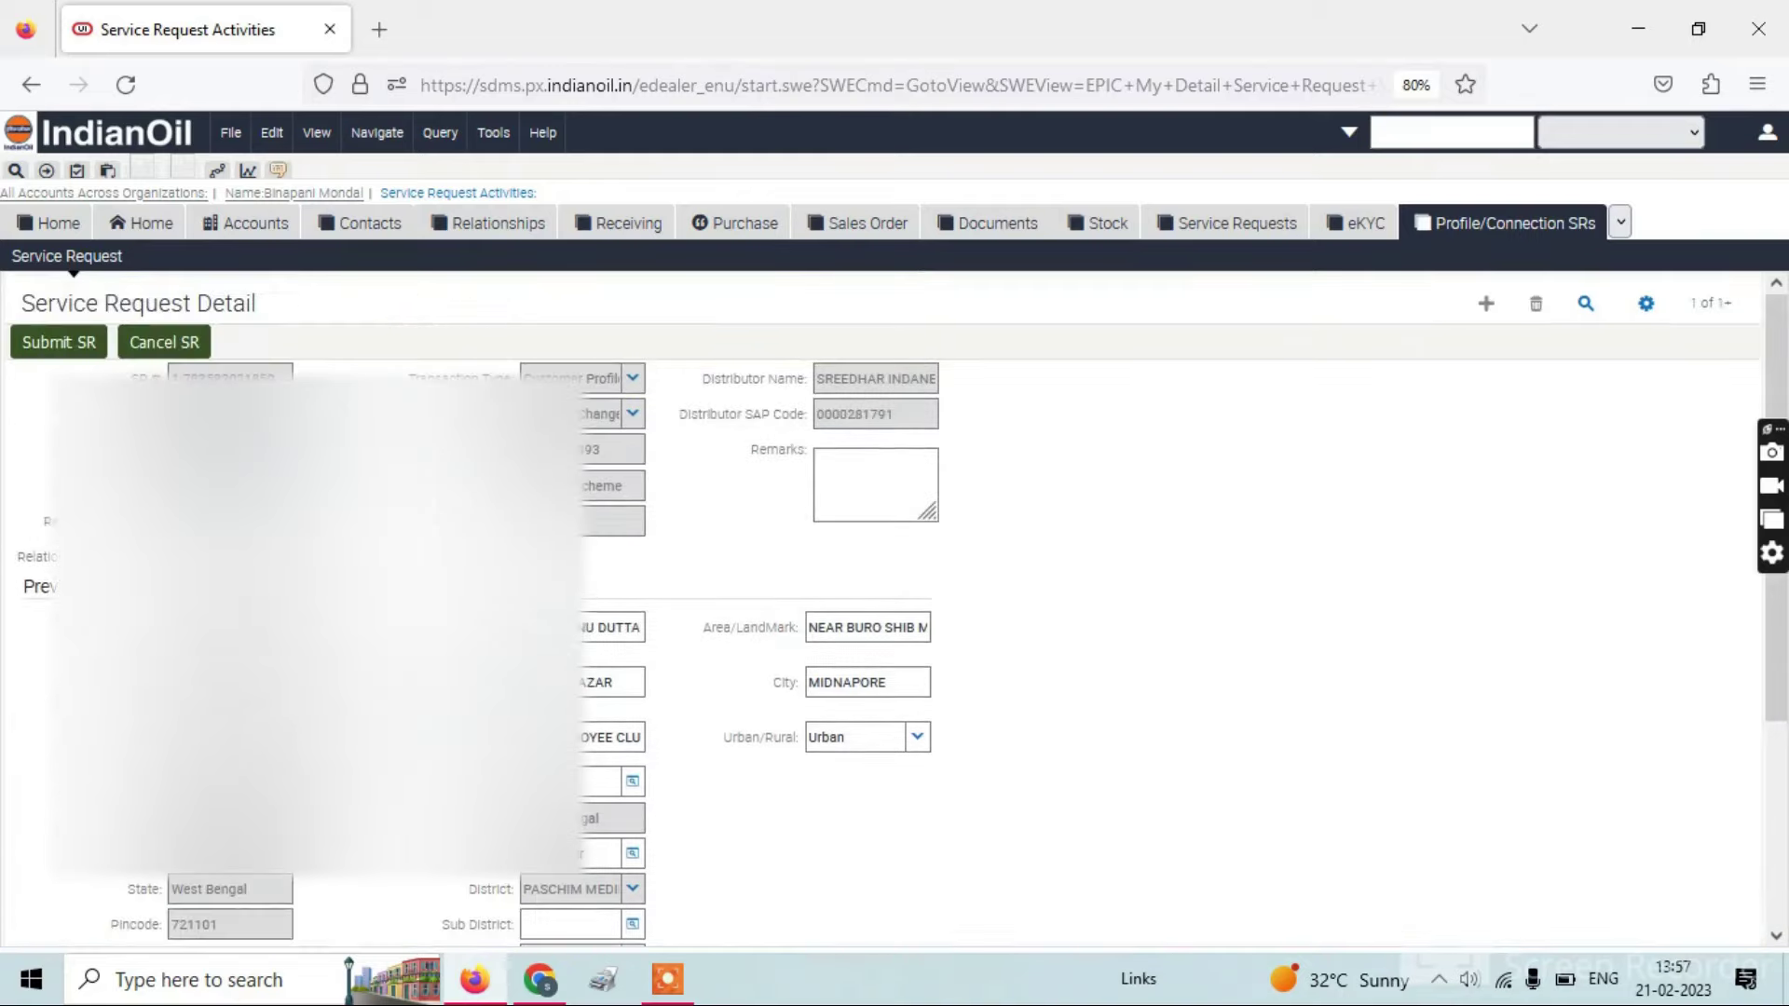
# - Submit the new address-change service request and check its Remarks field
pyautogui.click(47, 347)
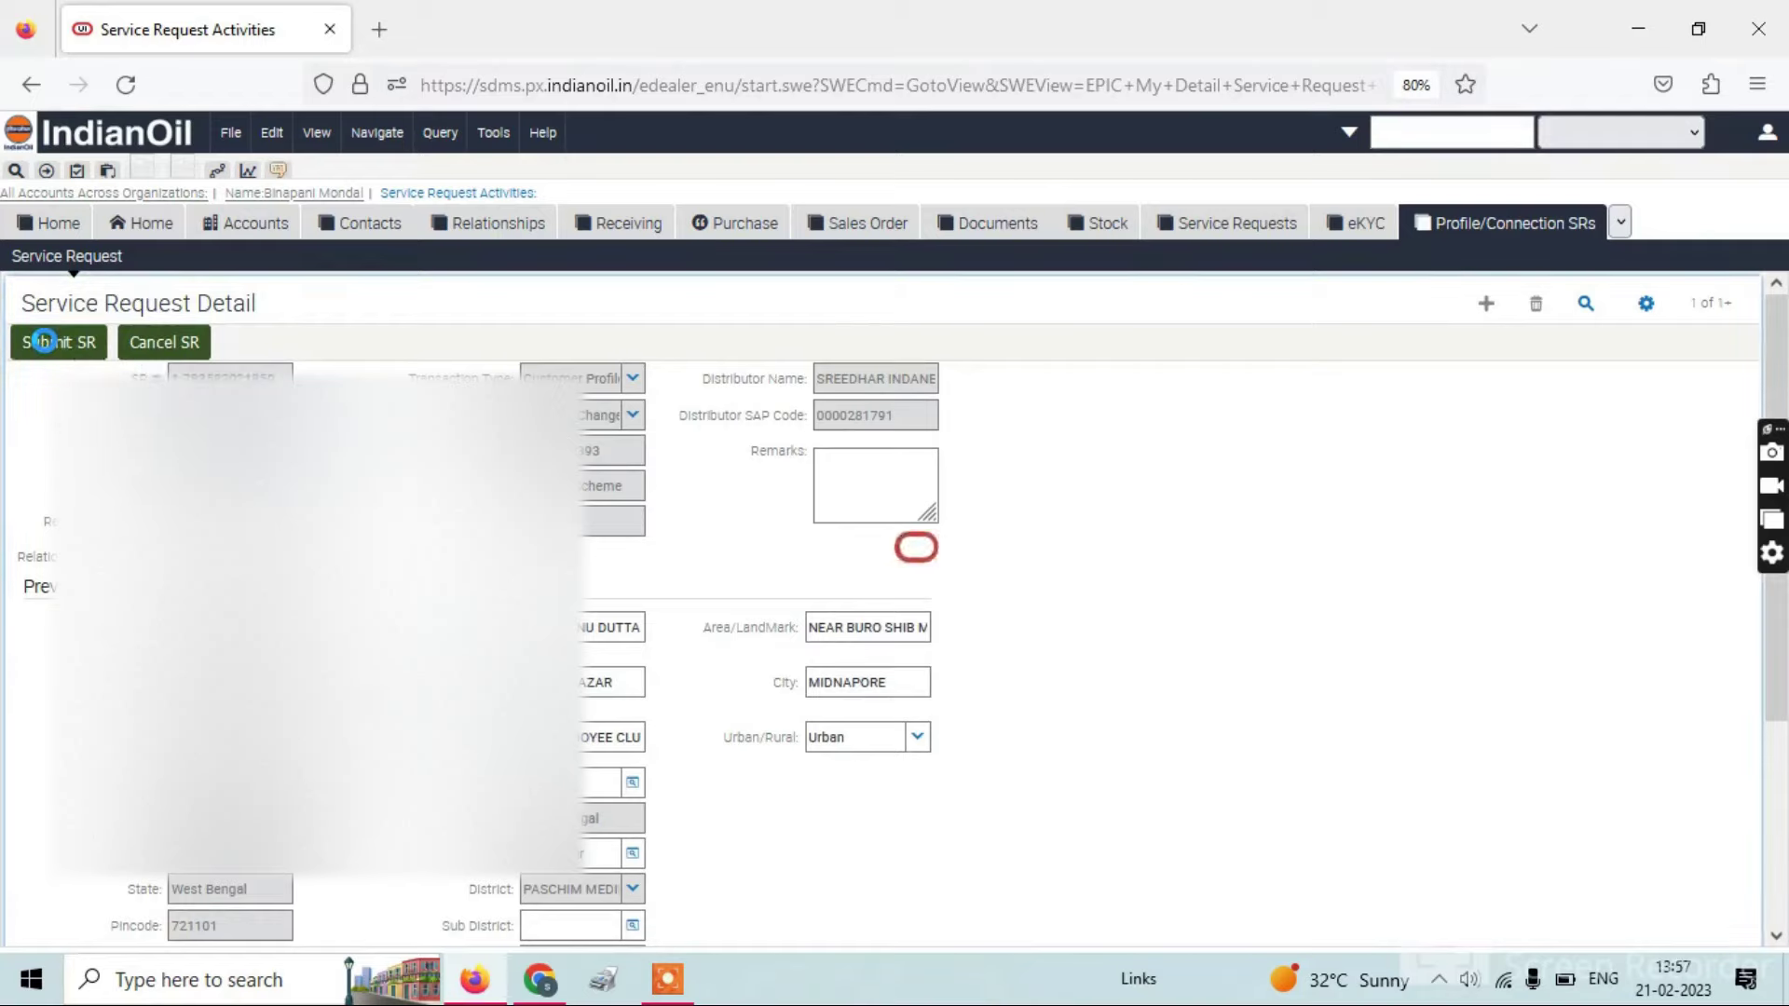
pyautogui.write('CLDP Technical Error')
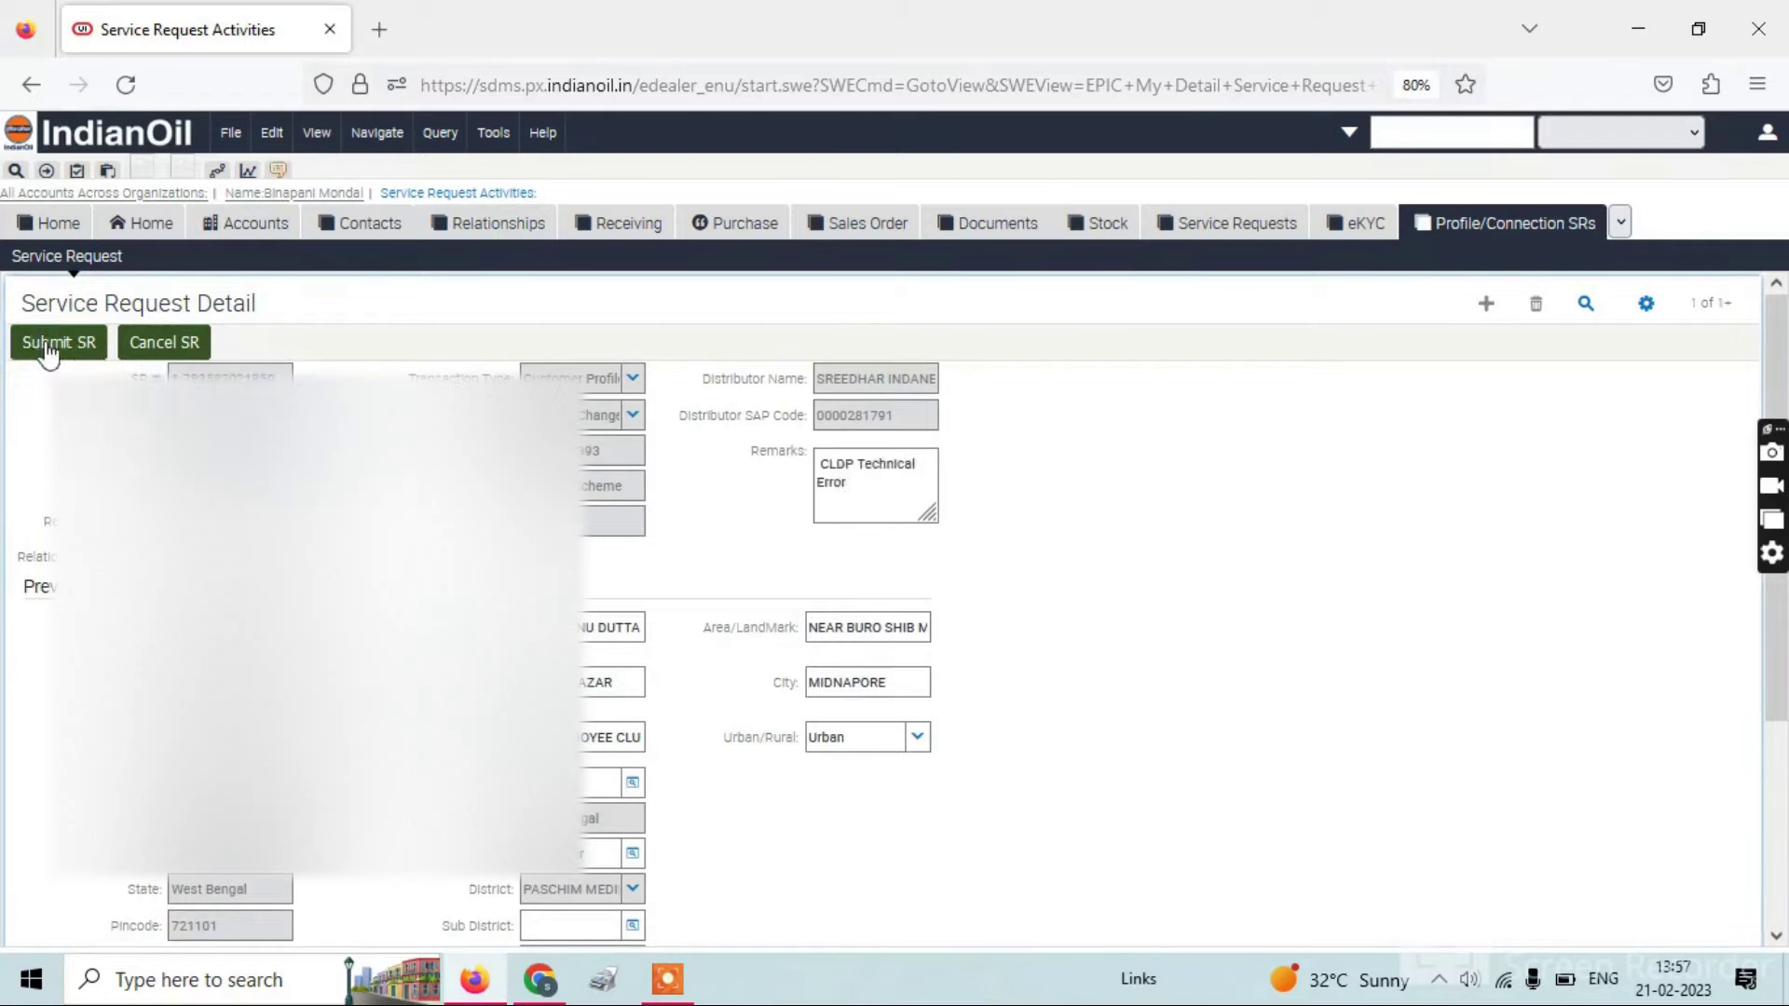
pyautogui.moveTo(819, 463); pyautogui.dragTo(914, 507)
pyautogui.click(911, 512)
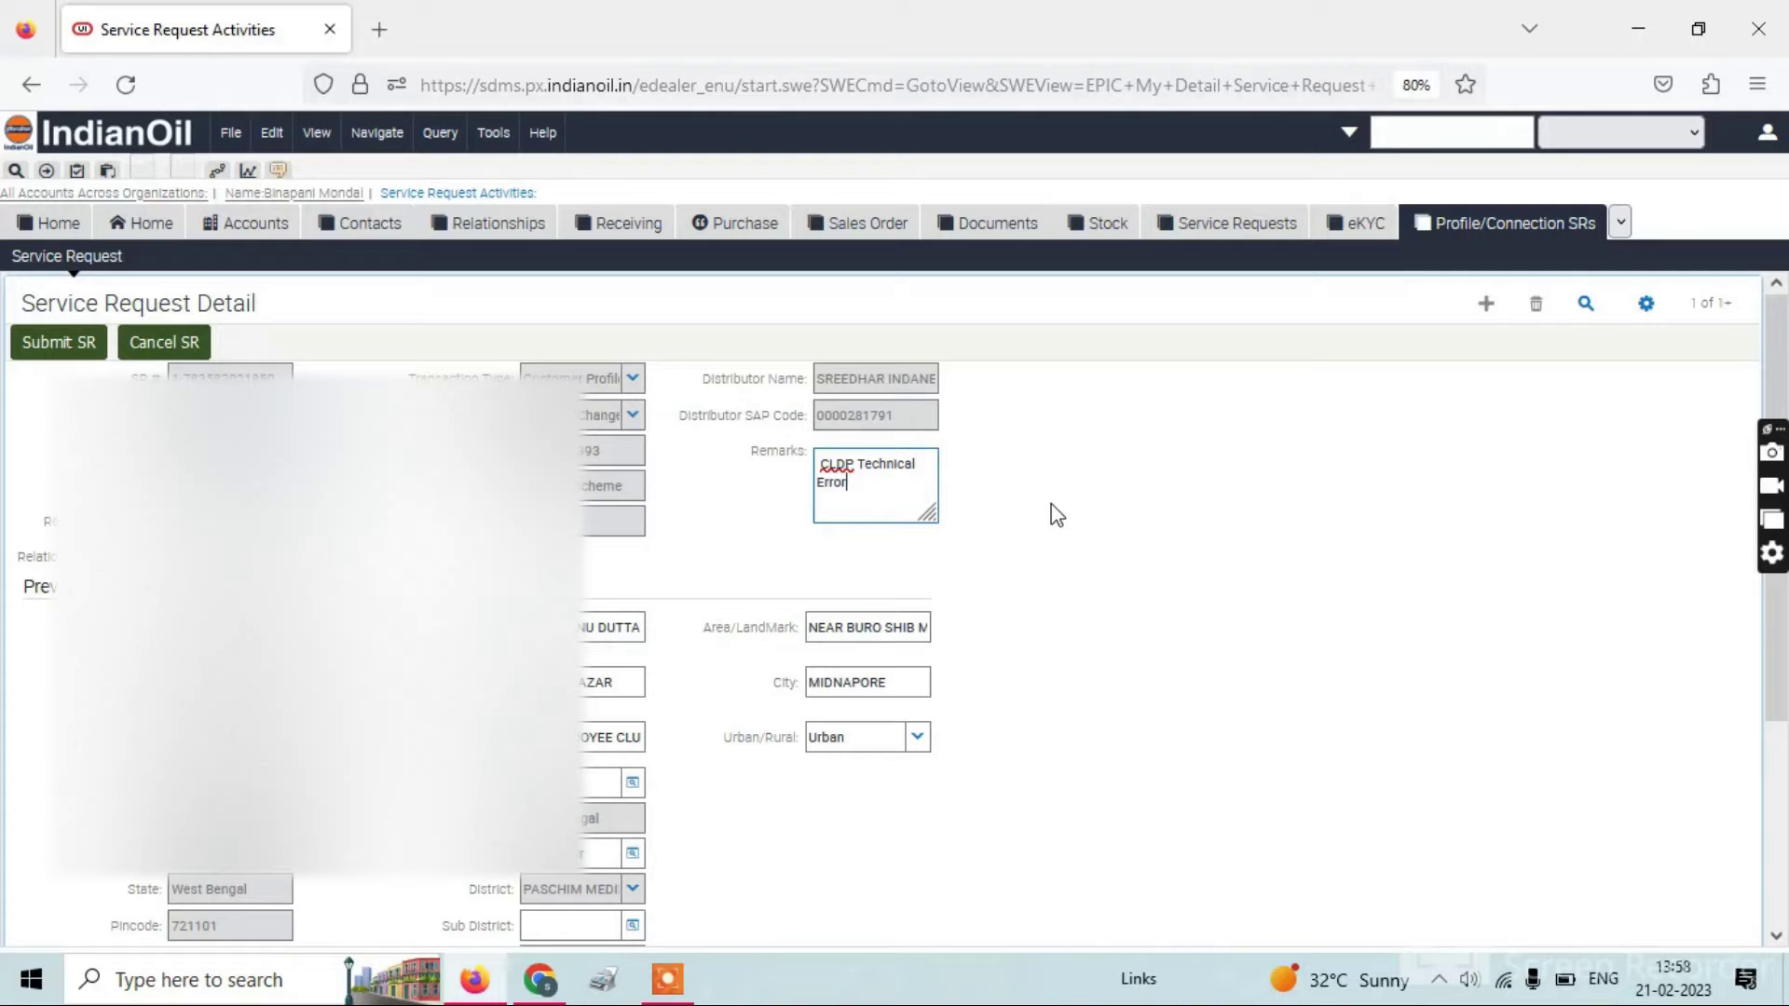
# - View the Order Summary for the sales orders and return to the home page
pyautogui.click(880, 224)
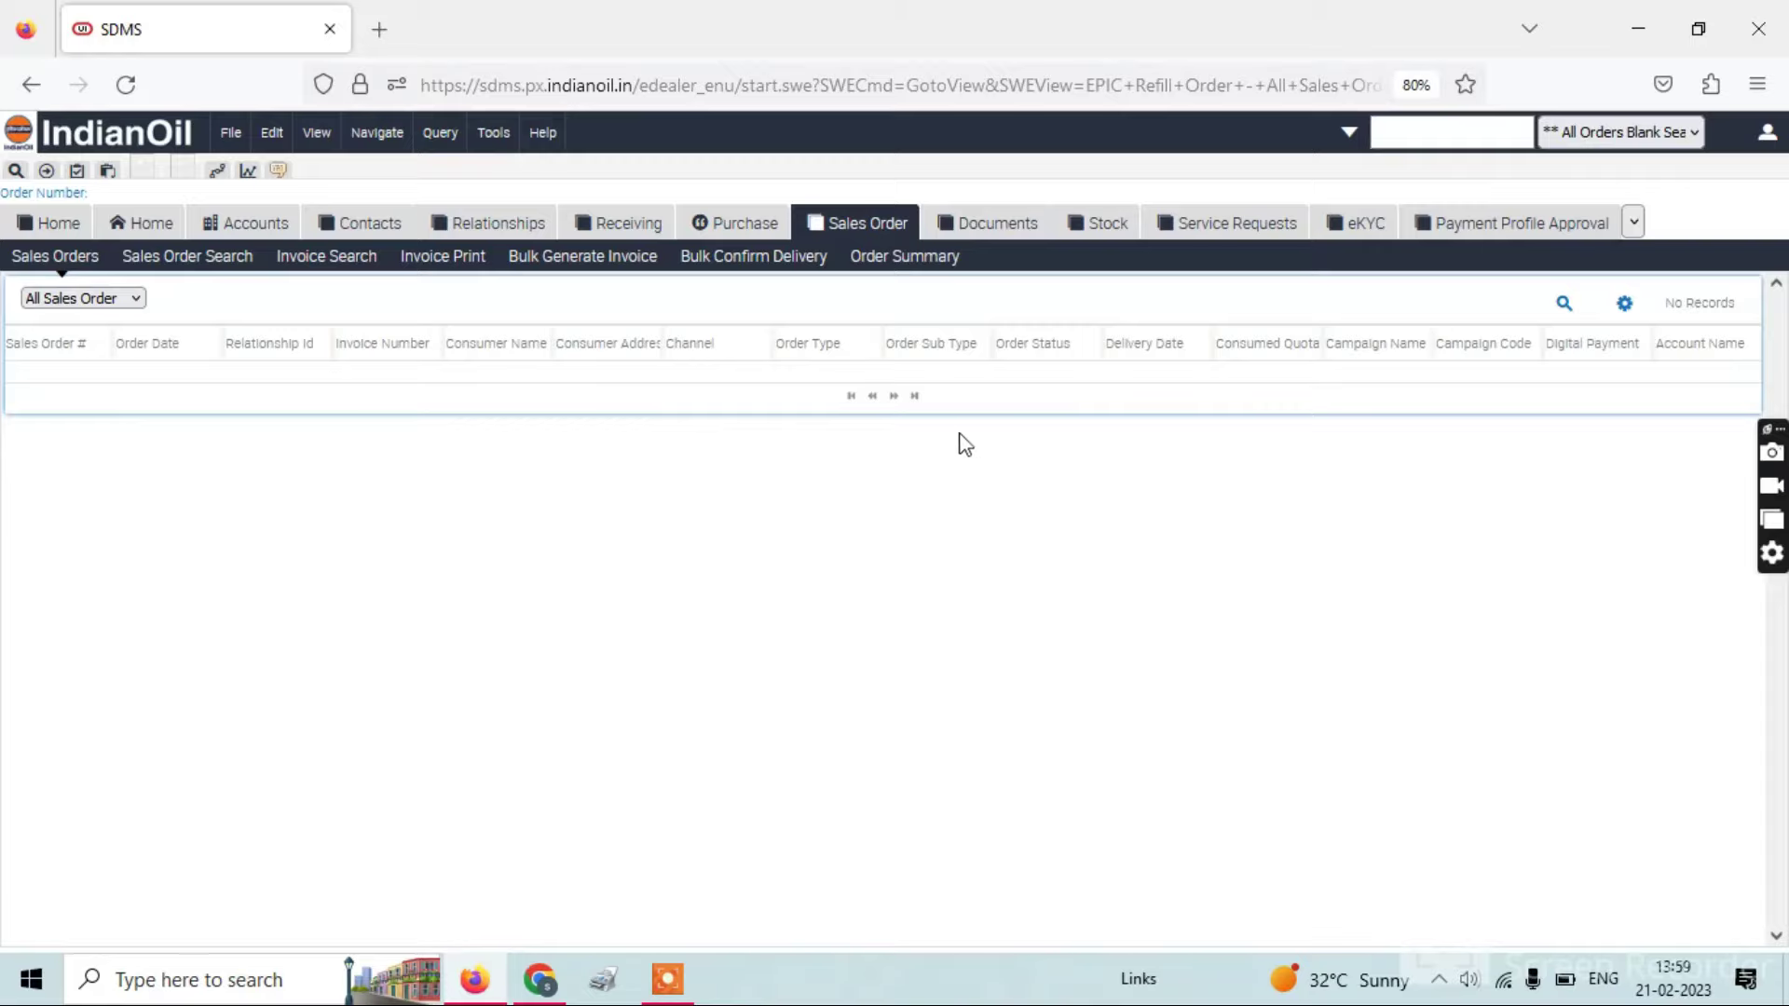
pyautogui.click(864, 237)
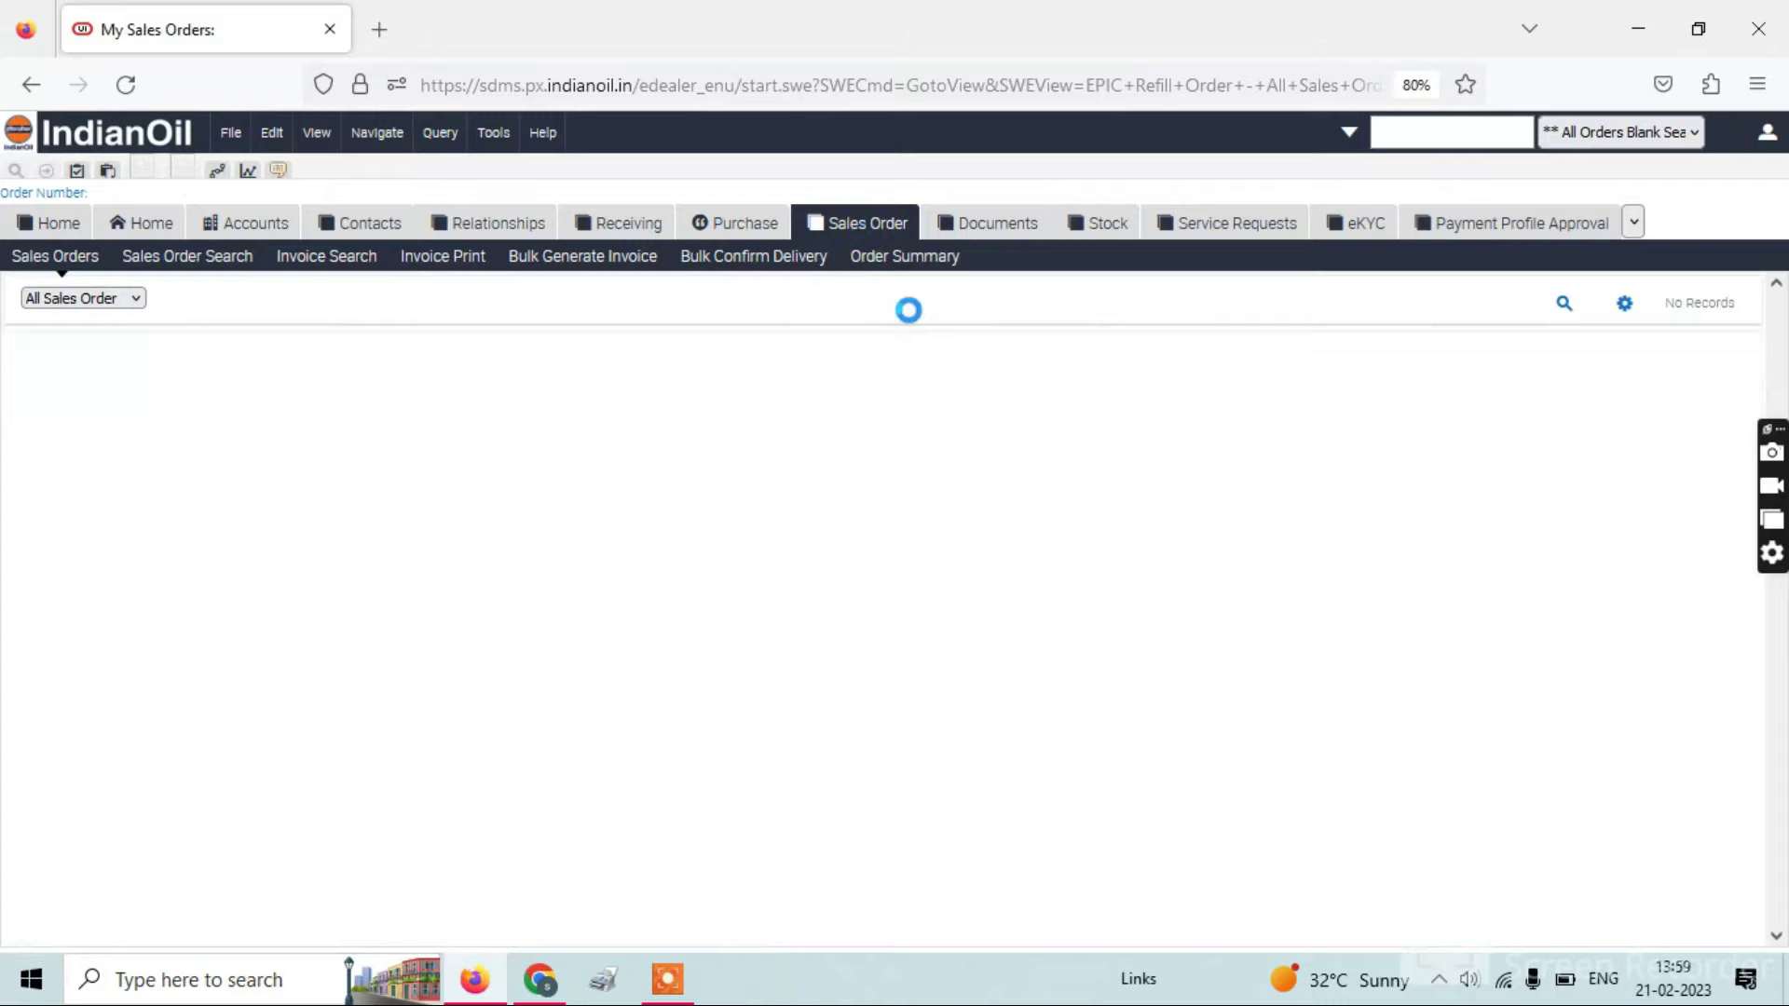
pyautogui.click(910, 257)
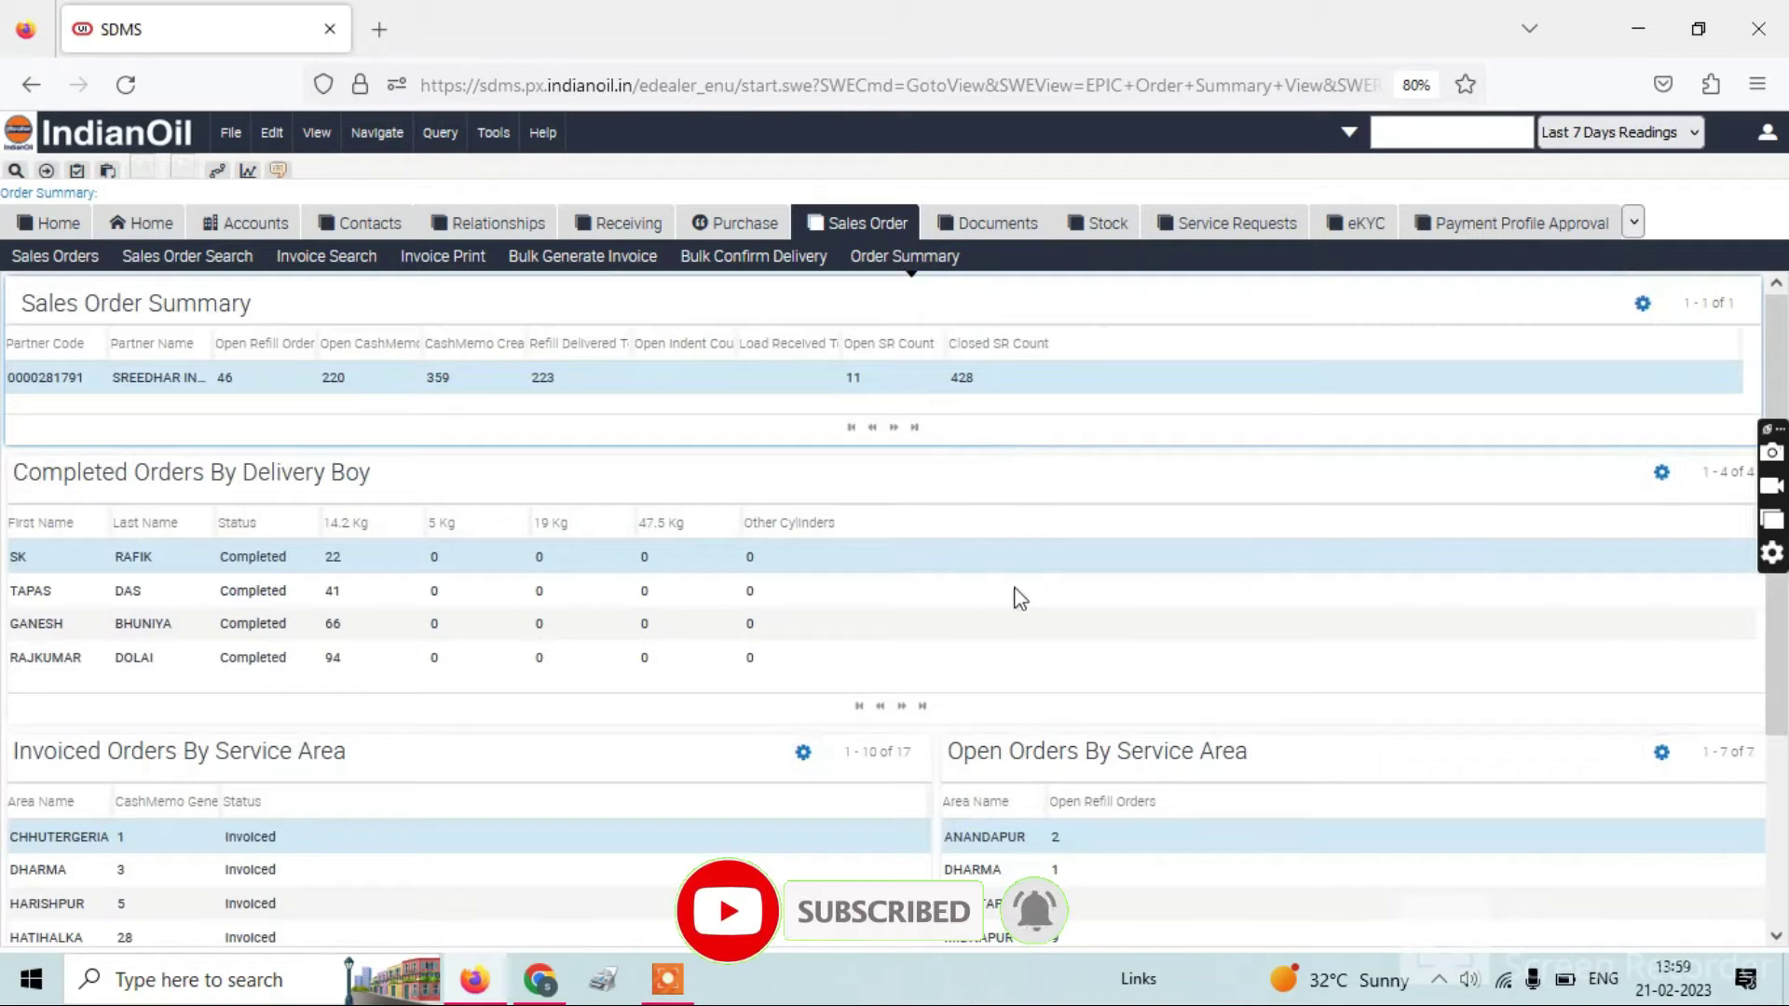
pyautogui.click(93, 222)
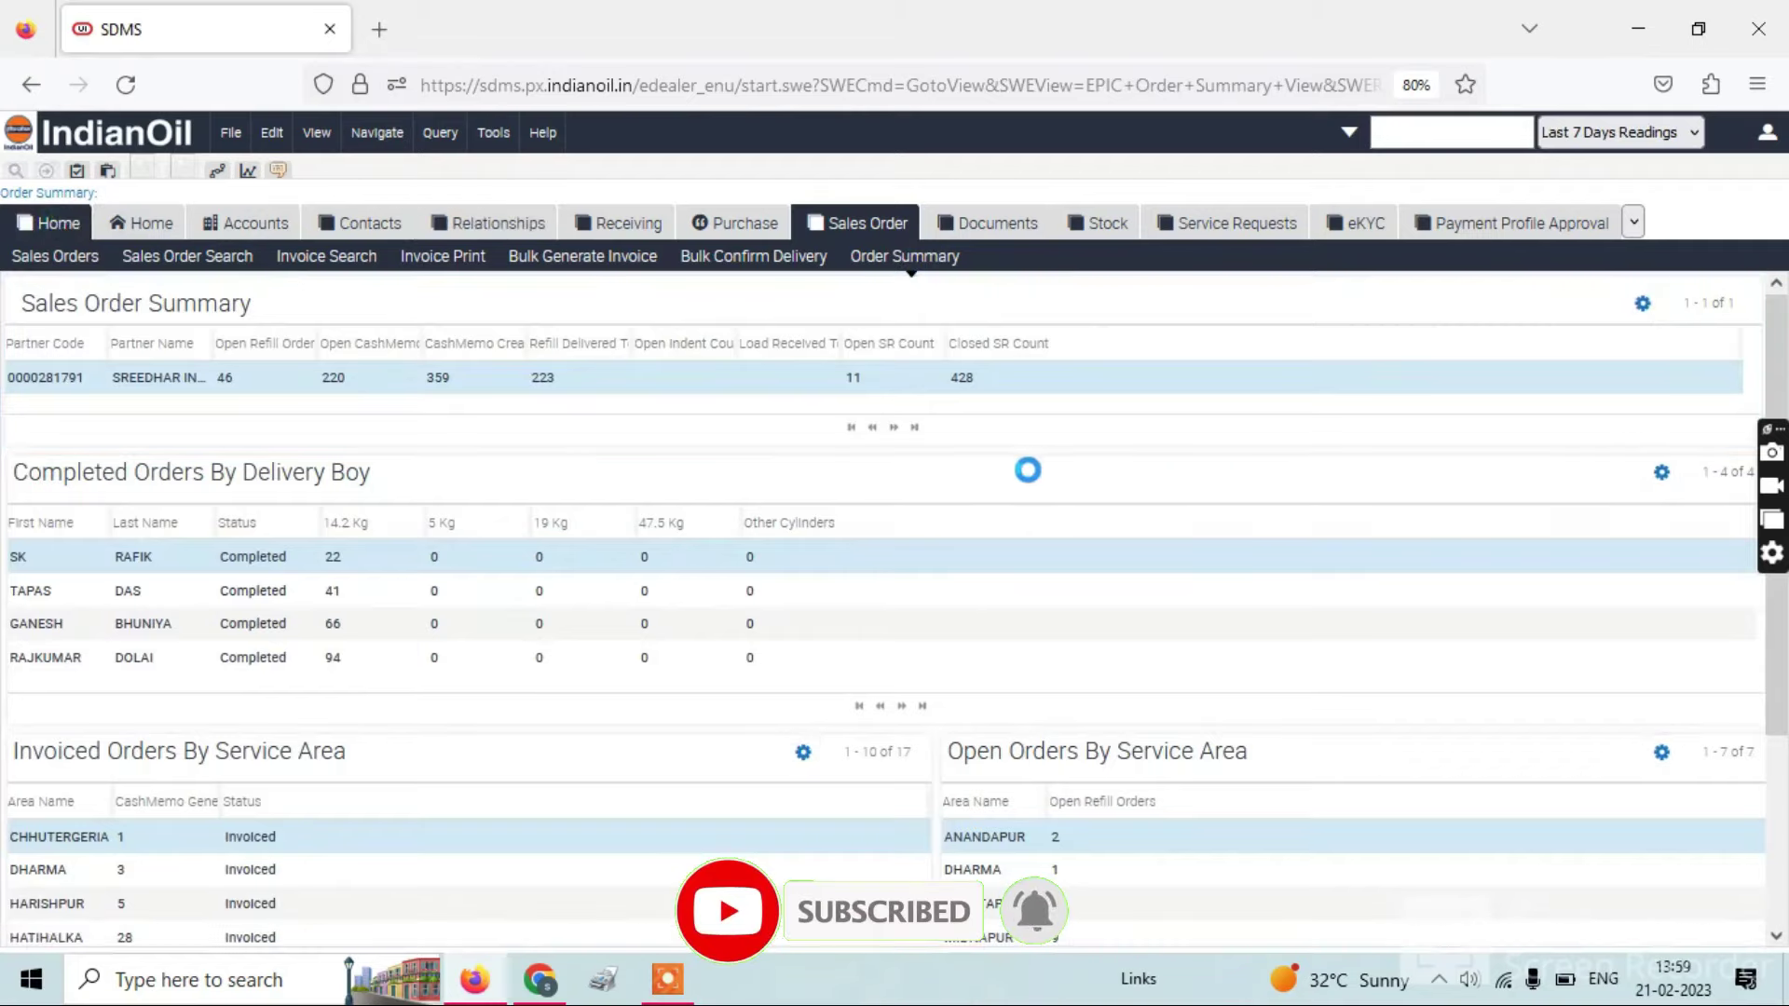